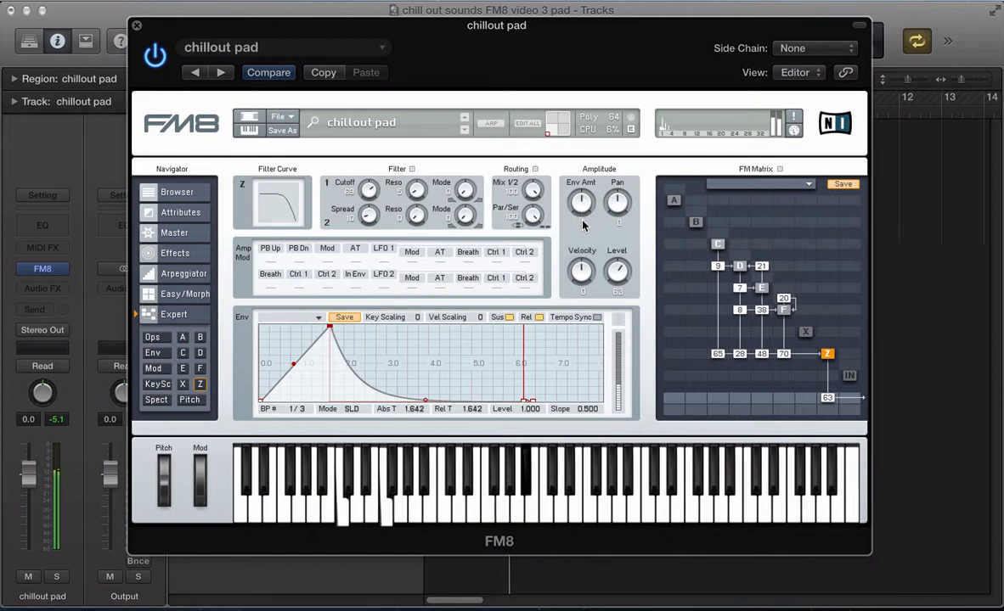
Review the chillout pad's filter envelope amount, operator envelopes and master settings.
left_click_drag(582, 209, 582, 192)
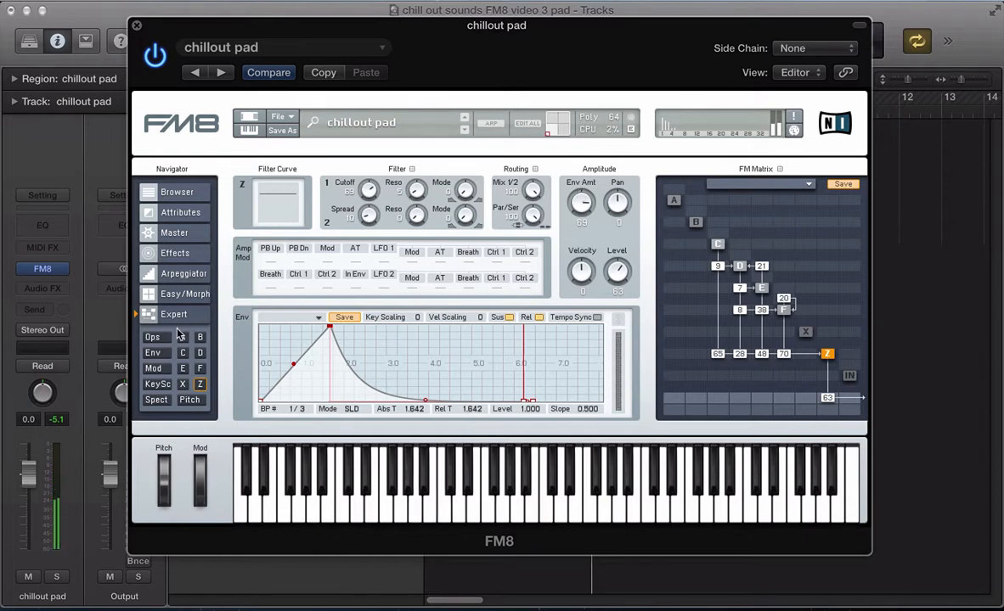
left_click(153, 352)
left_click(402, 314)
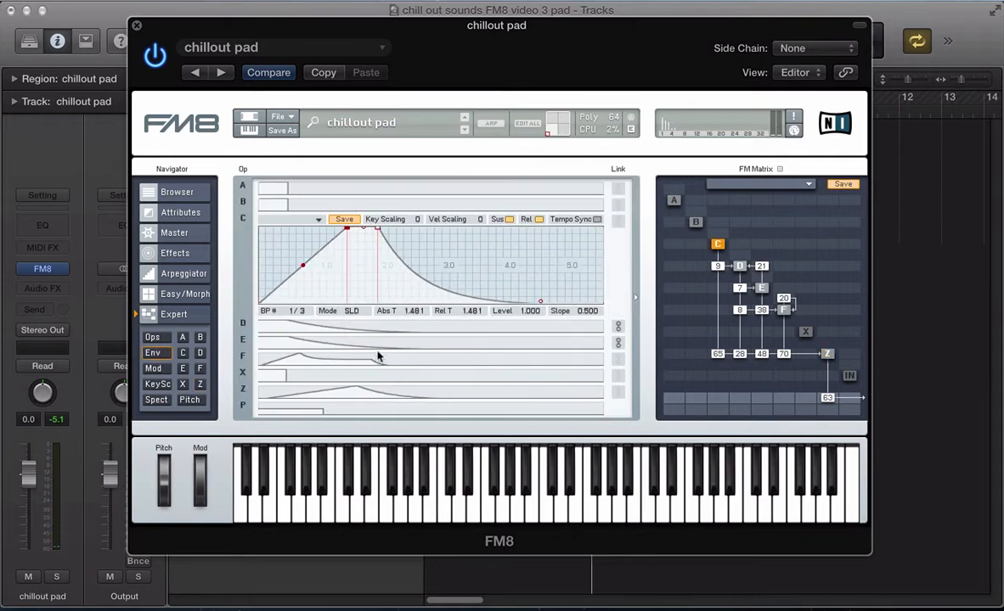
left_click(172, 233)
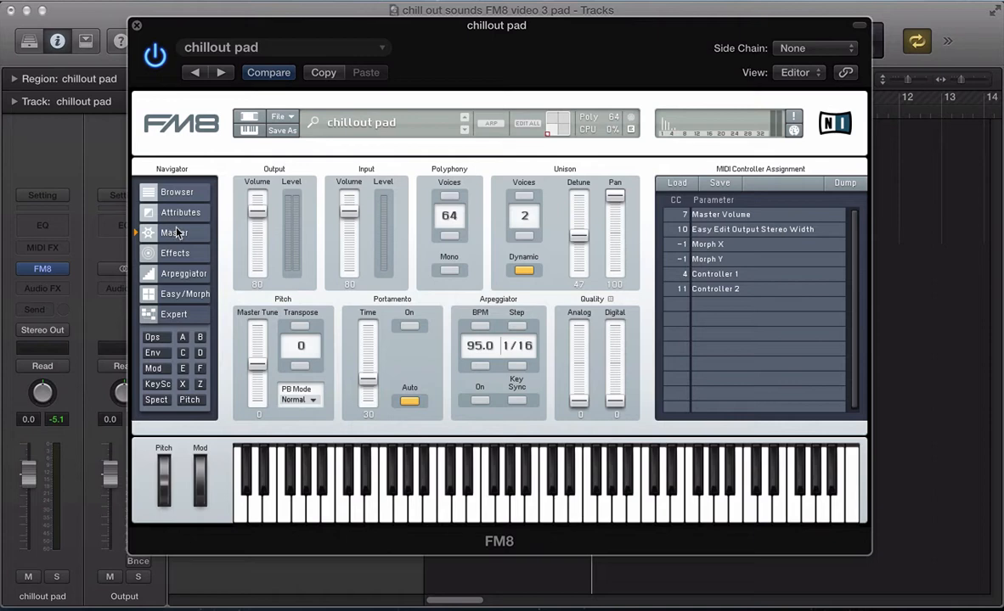
Create a new sound and show the settings of all its operators.
left_click(279, 116)
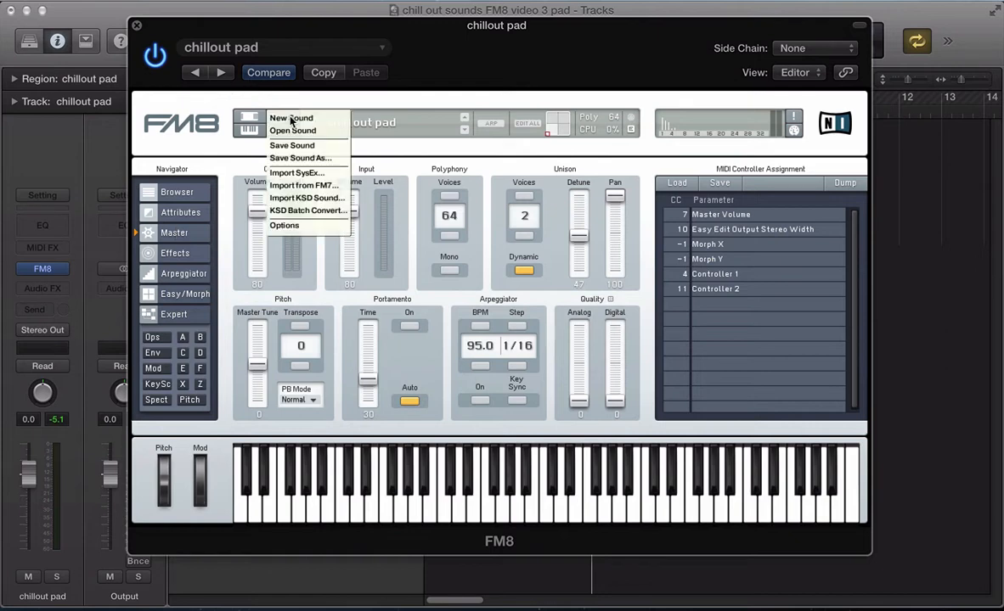
left_click(289, 120)
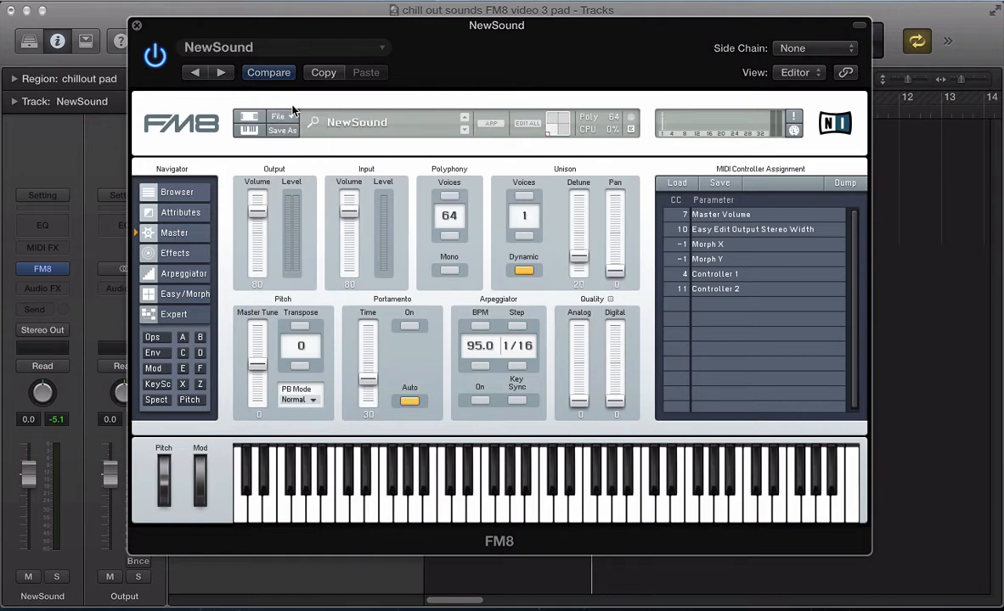
left_click(144, 315)
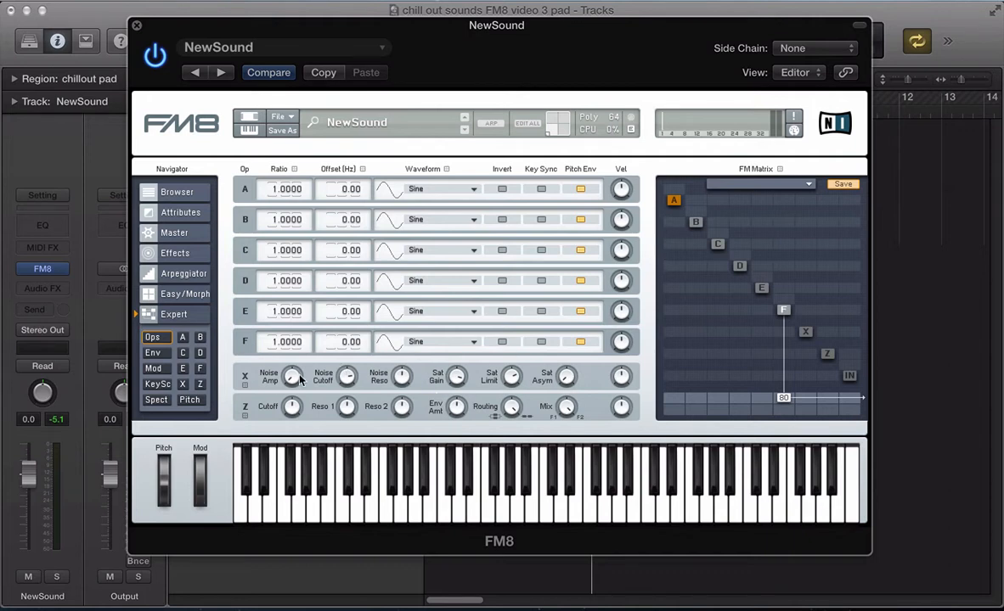
Replace operator F's direct output with a route through filter Z at level 71, and send Z to the output at 63.
double_click(783, 398)
left_click_drag(828, 398, 826, 314)
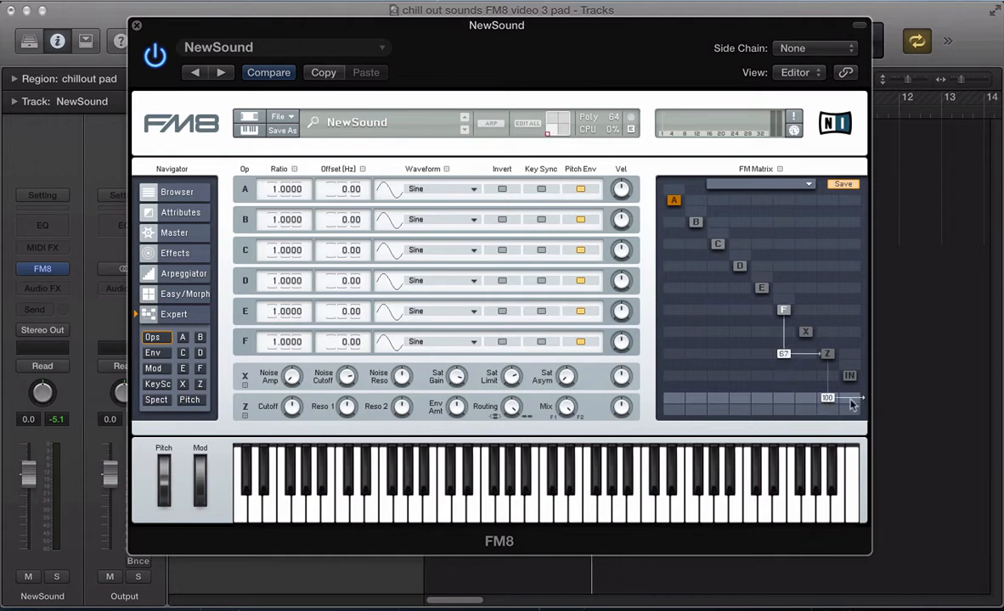
left_click_drag(823, 395, 824, 409)
right_click(829, 352)
left_click_drag(791, 355, 793, 359)
Detune operator E to a ratio of 0.9997, route it to Z at 48 and F at 38, and set F's feedback to 23.
left_click_drag(759, 357, 770, 346)
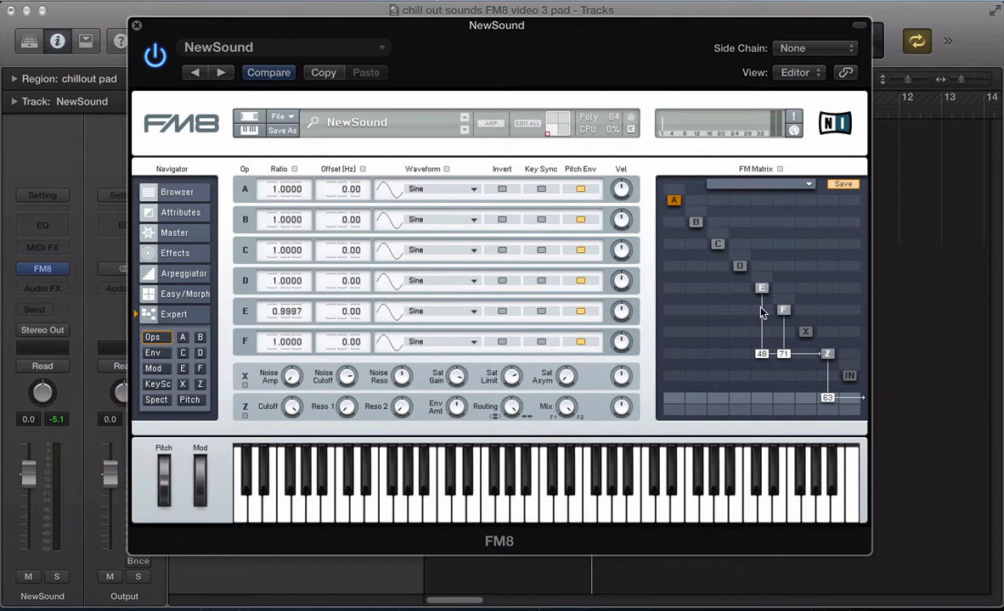
left_click_drag(763, 312, 770, 303)
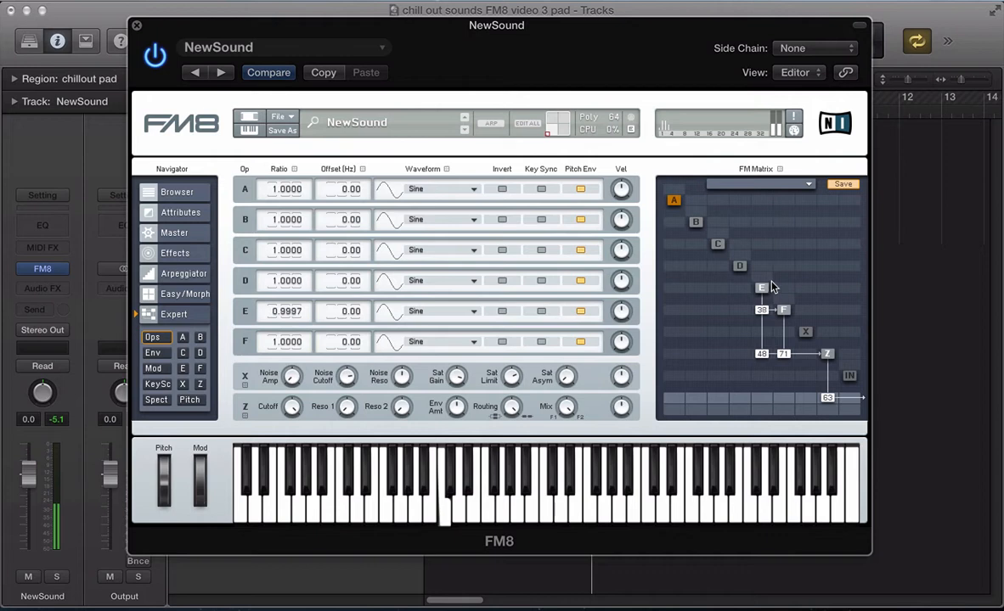
left_click_drag(765, 314, 797, 289)
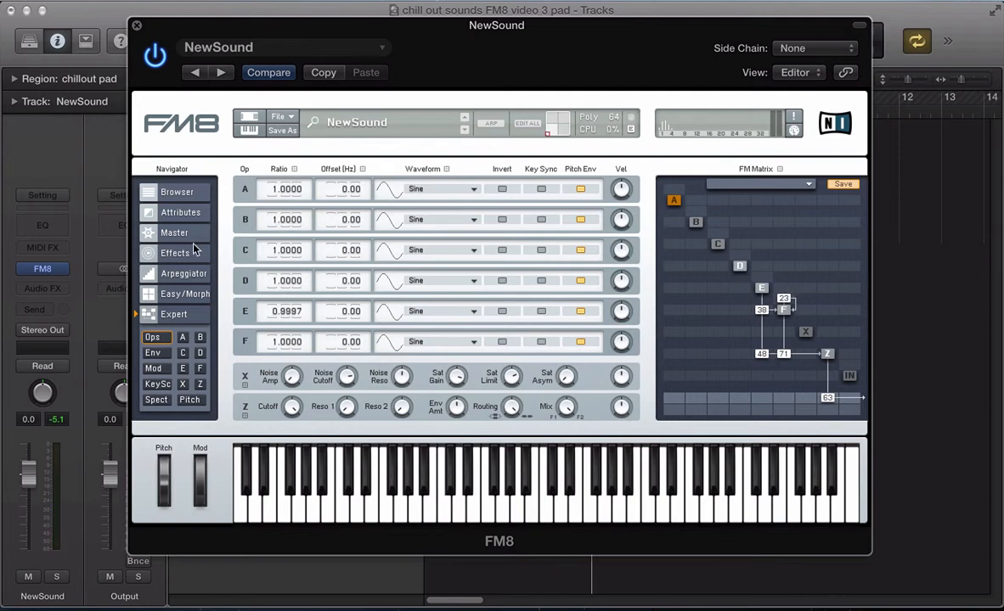
Give operator D the 6th Formant waveform and route it to Z at 30, F at 16 and E at 10, with E modulating D at 26.
left_click(422, 286)
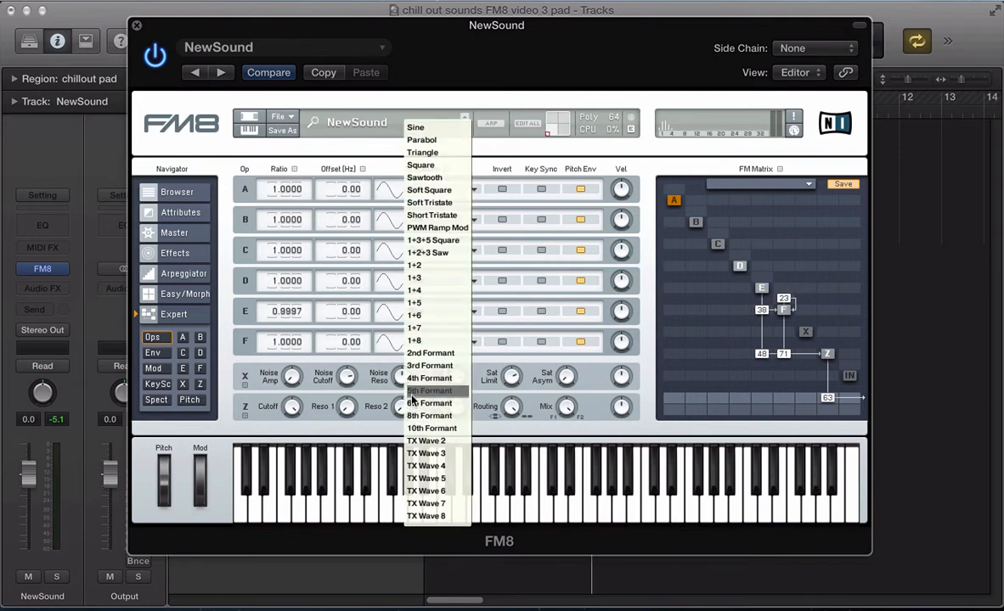
left_click(415, 409)
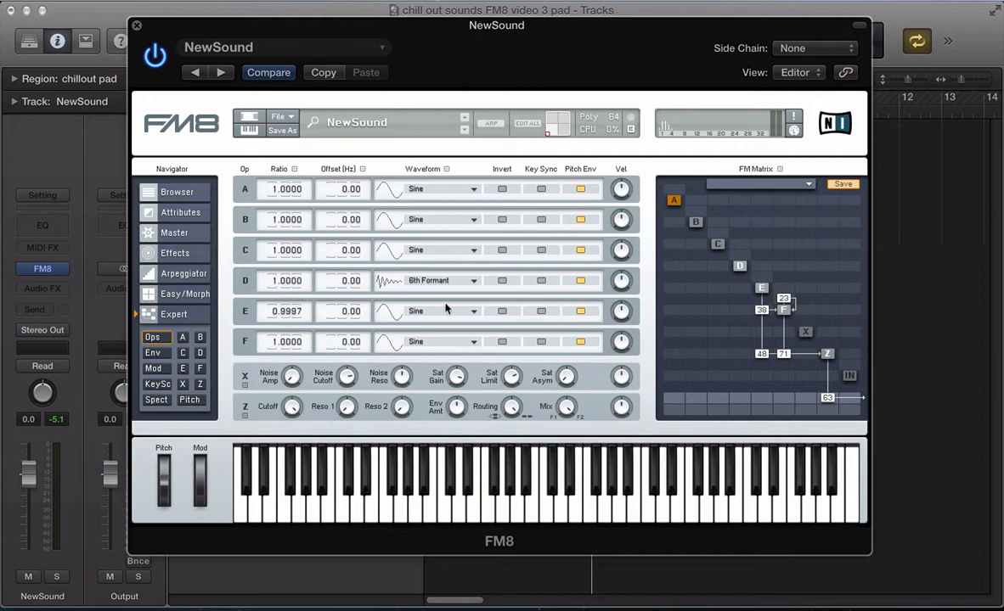
left_click_drag(741, 357, 754, 331)
left_click_drag(743, 313, 748, 308)
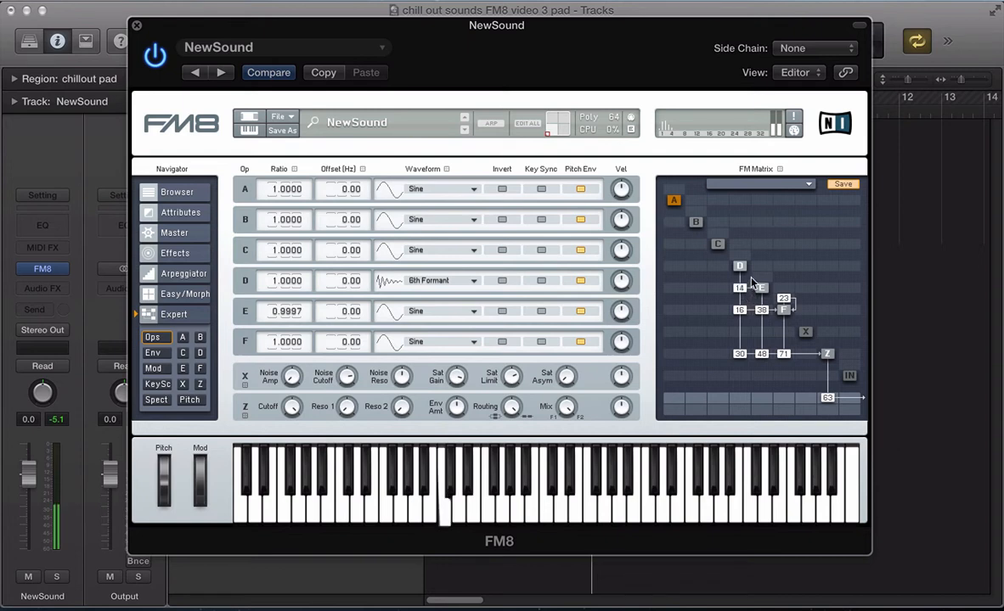
mouse_move(749, 288)
left_mouse_down()
mouse_move(754, 277)
mouse_move(750, 289)
left_mouse_up()
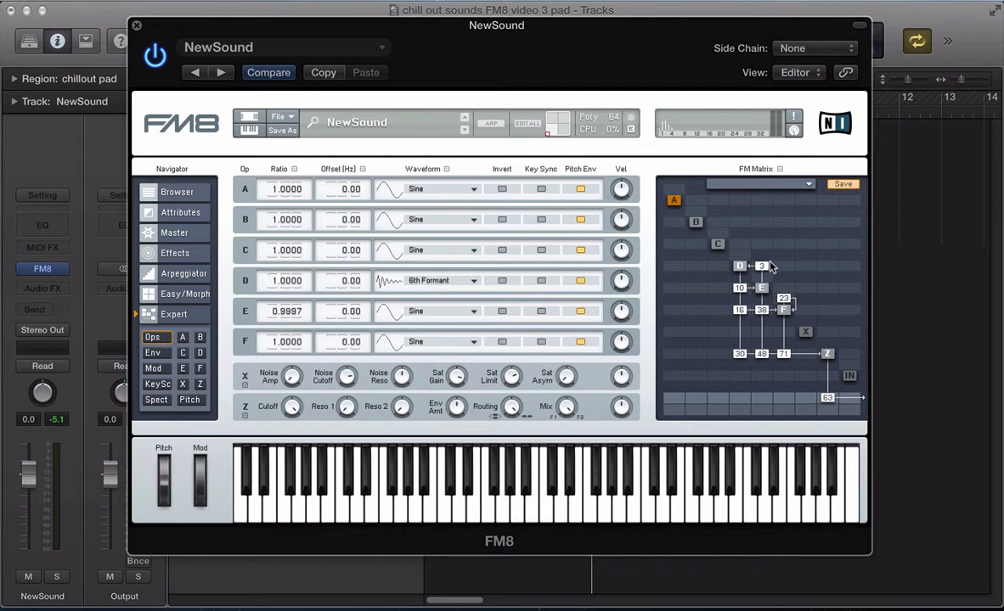
left_click_drag(770, 266, 780, 252)
Give operator C the 1+3+5 Square waveform and route it to Z at 66 and to D at 9.
left_click(440, 251)
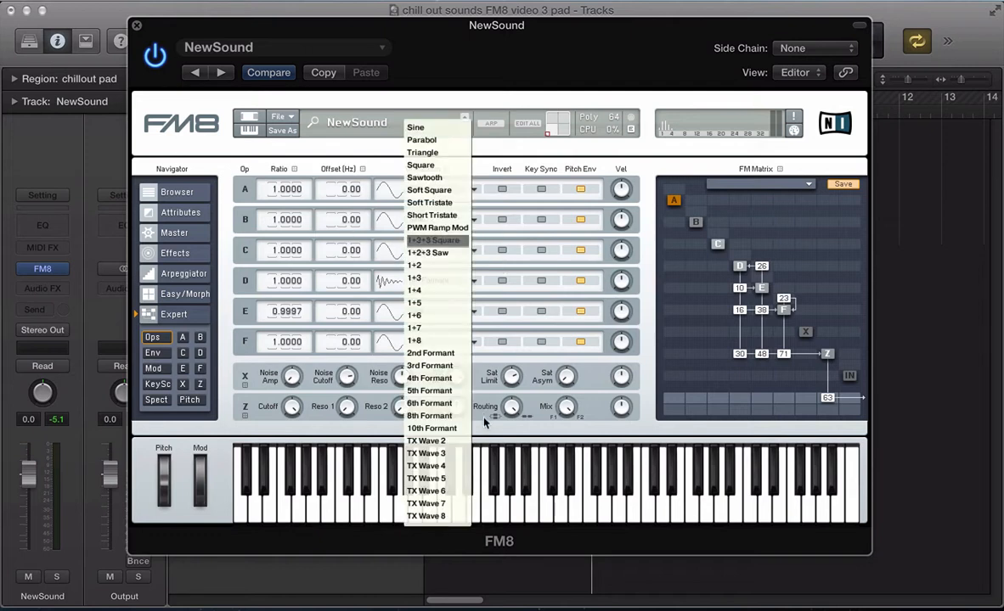
left_click(427, 242)
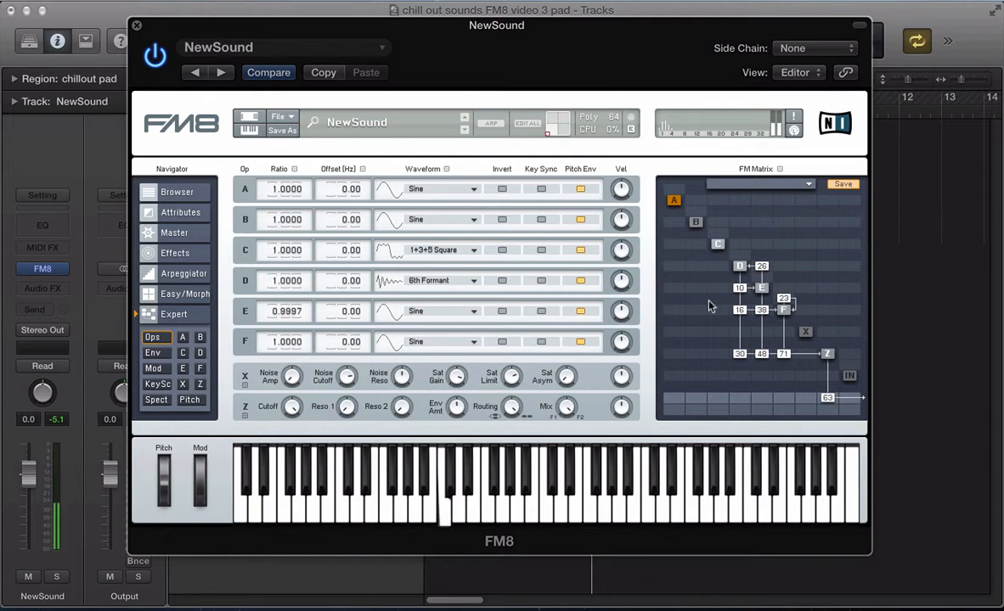
left_click_drag(718, 355, 743, 315)
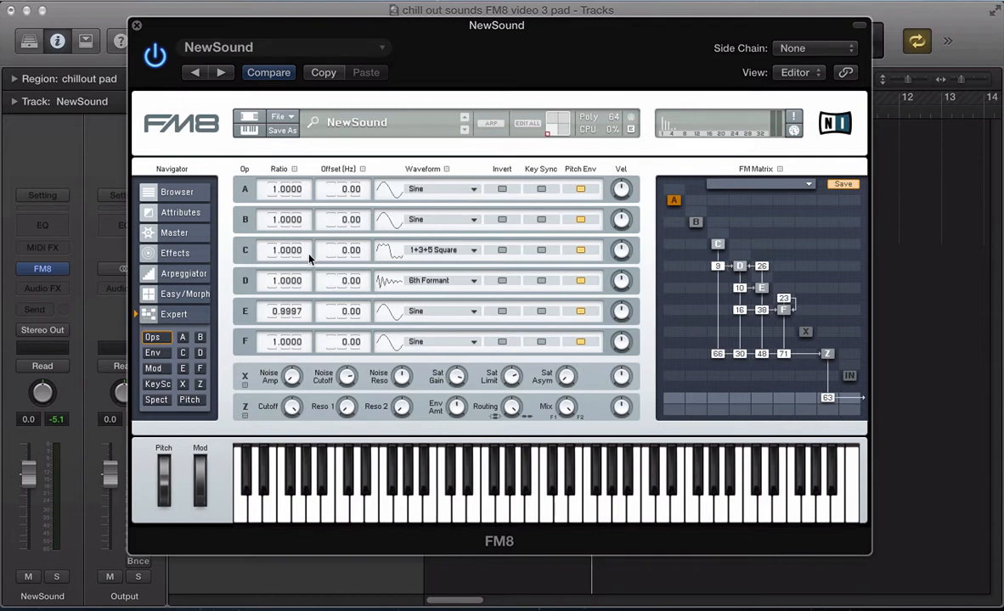
Detune operator C to a ratio of 1.0014 and operator D to a ratio slightly below 1.
left_click_drag(299, 255, 307, 248)
left_click_drag(302, 252, 304, 251)
left_click_drag(294, 299, 294, 309)
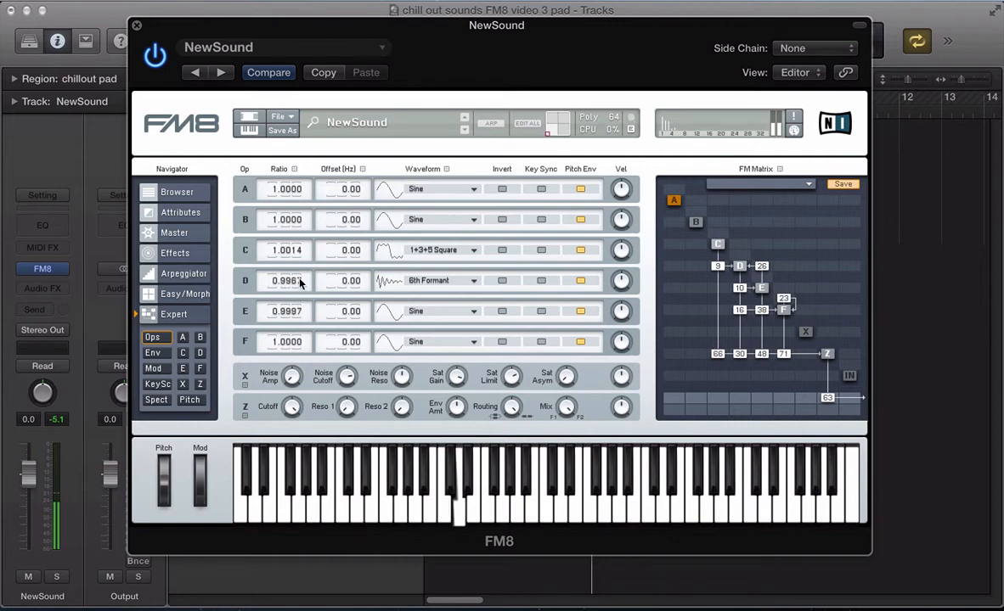
Link the envelopes of operators E and F and lengthen their release to about 0.42.
left_click(155, 353)
mouse_move(414, 258)
left_mouse_down()
mouse_move(428, 308)
mouse_move(464, 303)
left_mouse_up()
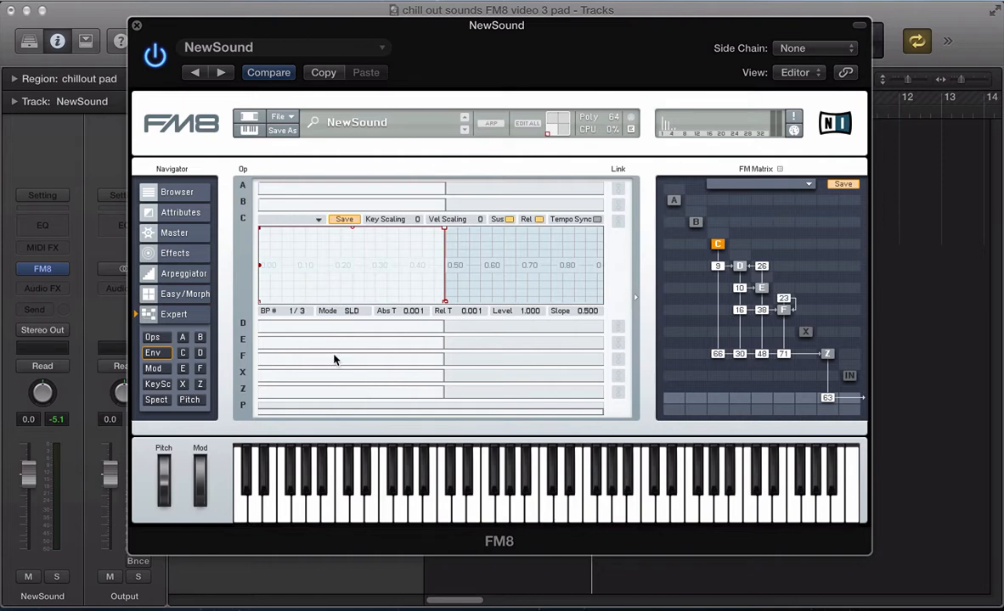
left_click(310, 357)
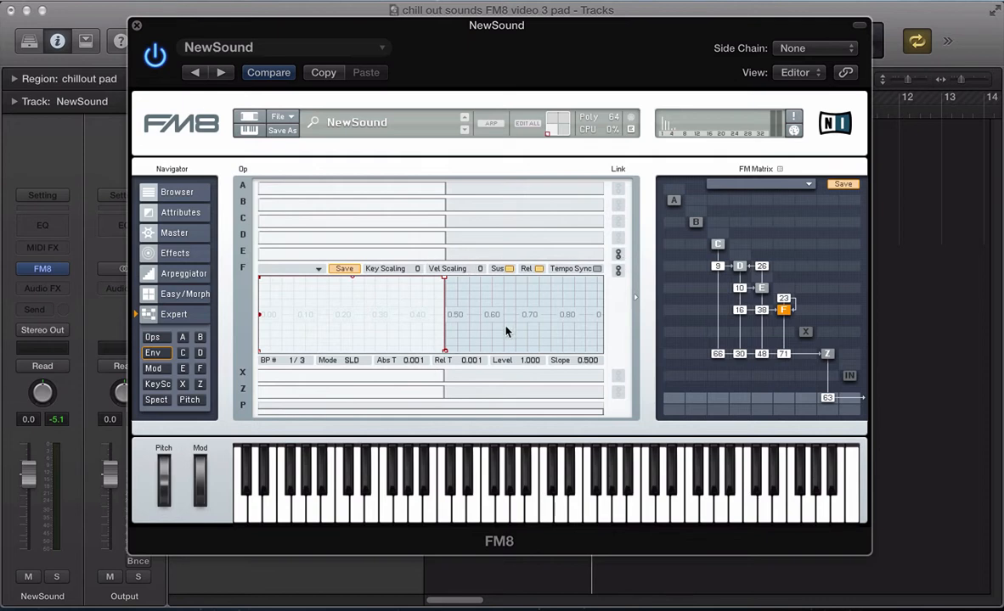
left_click_drag(506, 327, 515, 360)
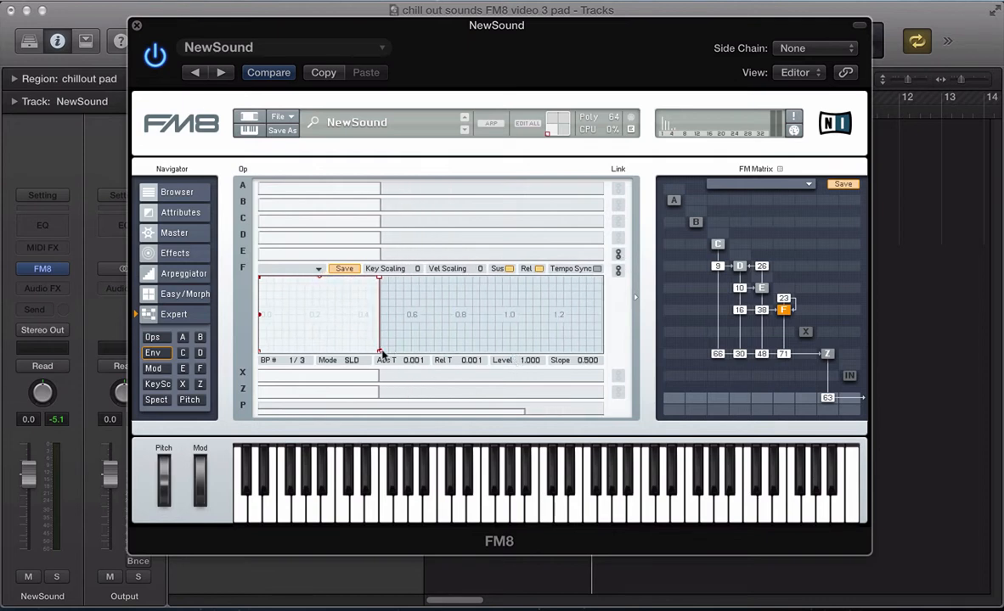
left_click_drag(381, 351, 487, 360)
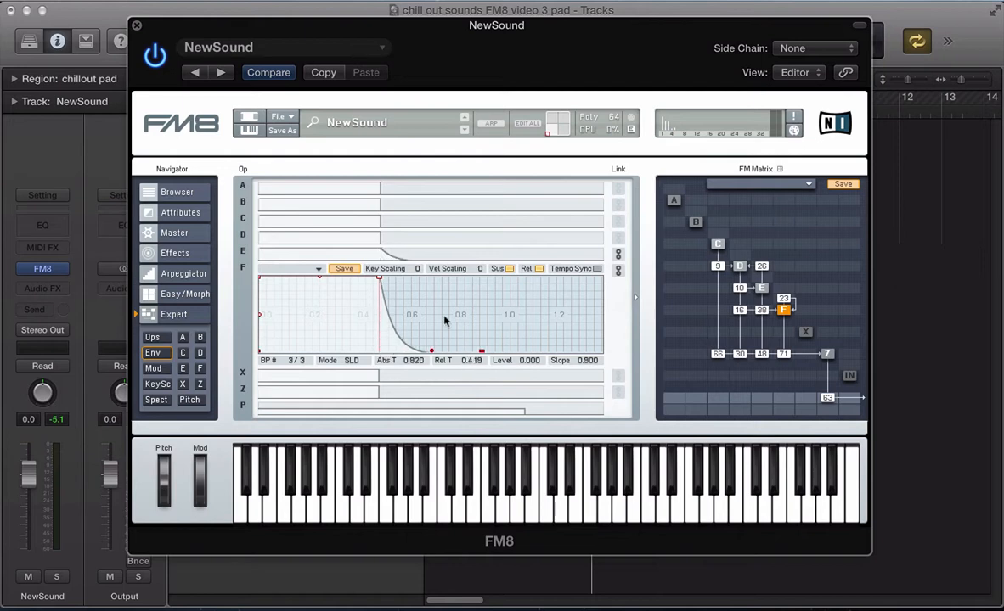
left_click_drag(444, 315, 440, 367)
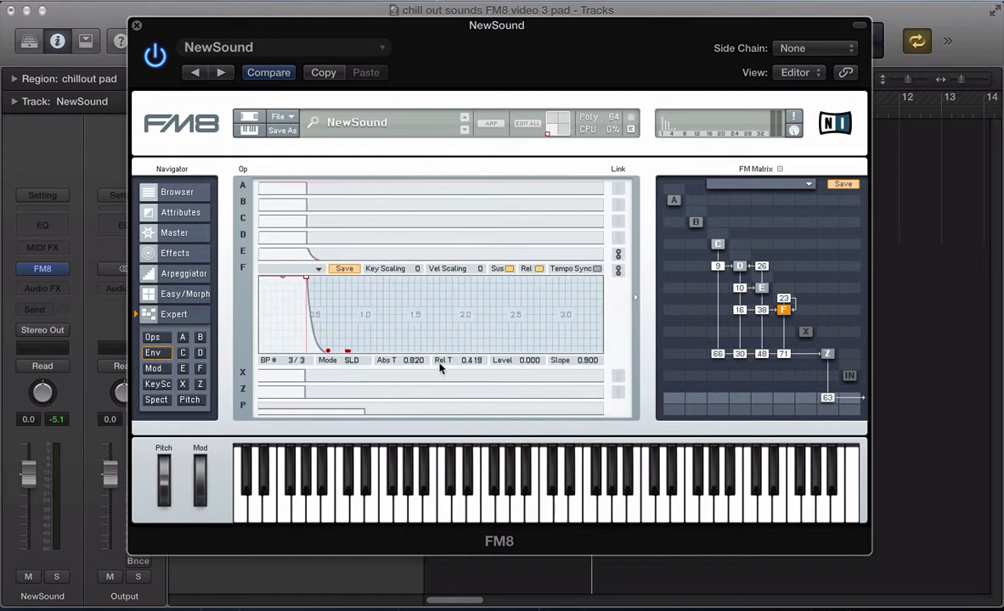
double_click(344, 289)
left_click_drag(364, 308, 362, 351)
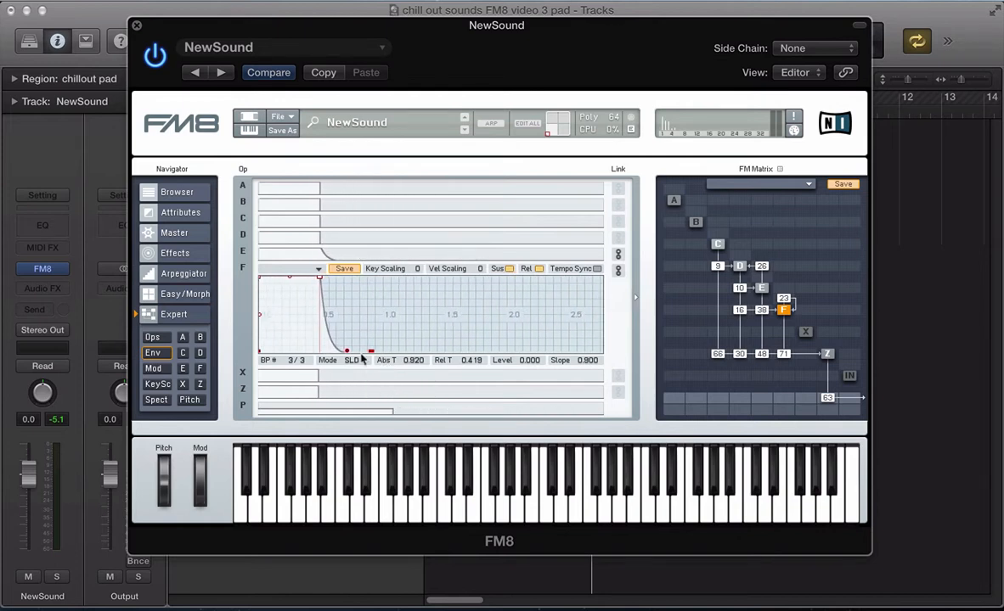
Shape the linked E and F envelope with an attack of about 0.63 and a decay of about 1.81 to level 0.485.
left_click_drag(320, 278, 512, 320)
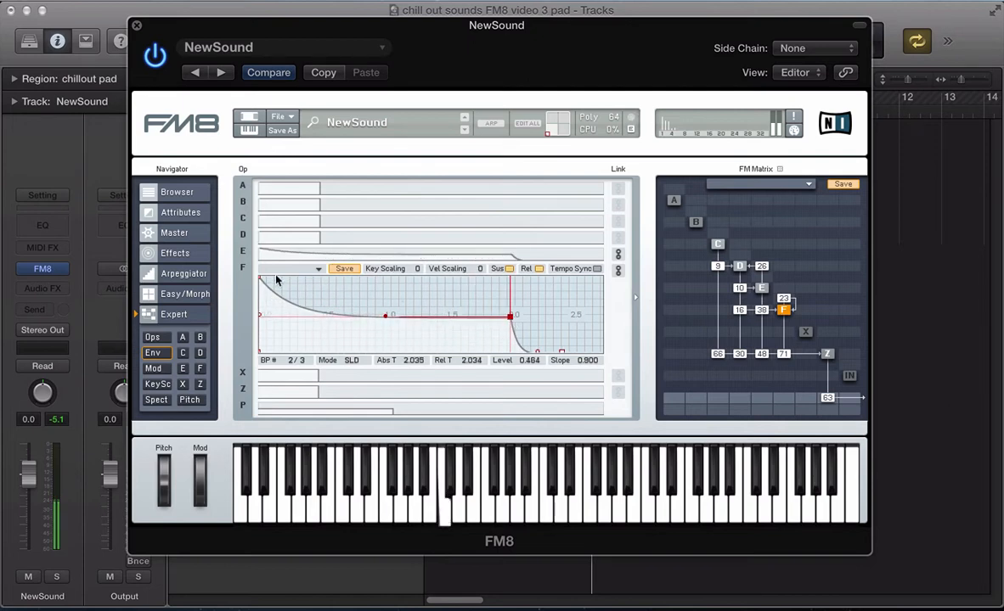
left_click_drag(510, 316, 482, 315)
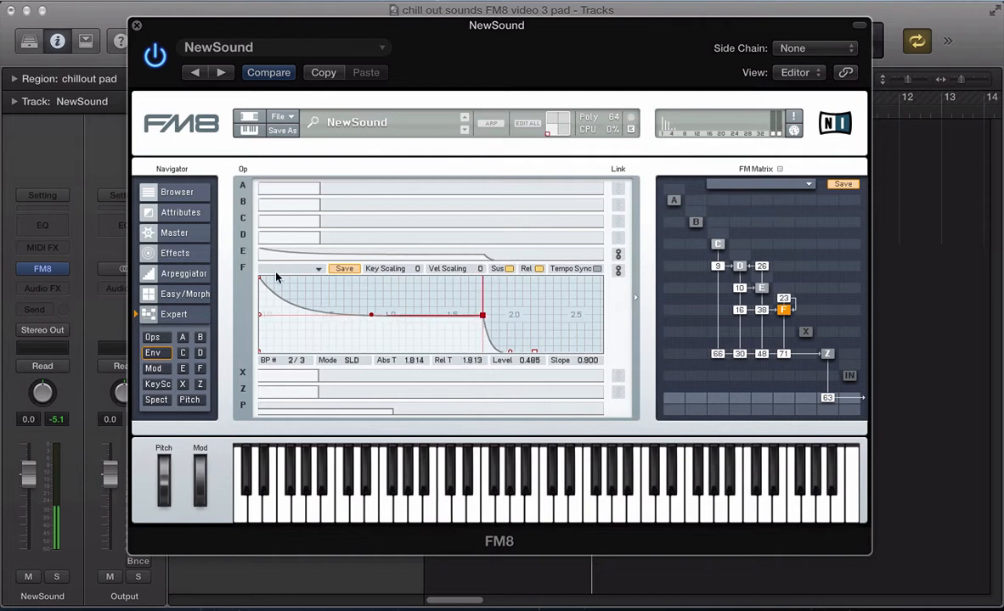
left_click_drag(261, 278, 339, 276)
left_click_drag(401, 295, 420, 323)
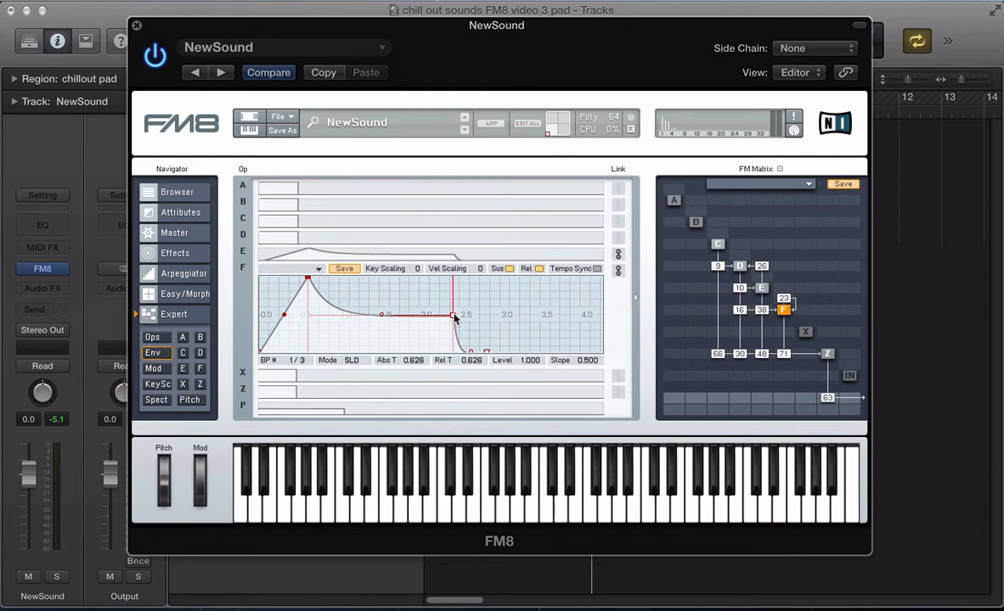
Lengthen the release of operator D's envelope to about 6.3.
left_click(307, 236)
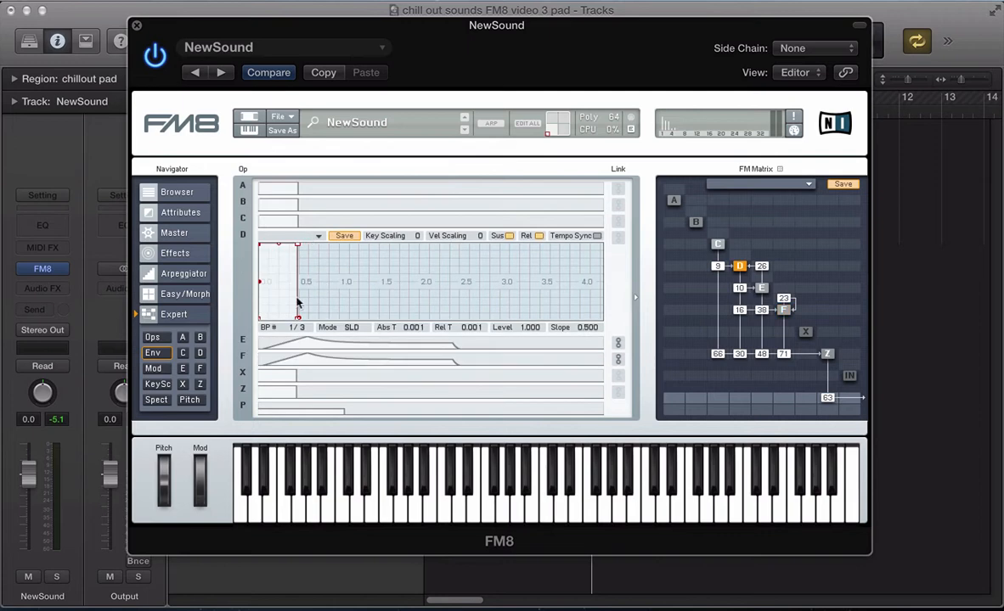
left_click_drag(298, 323, 458, 369)
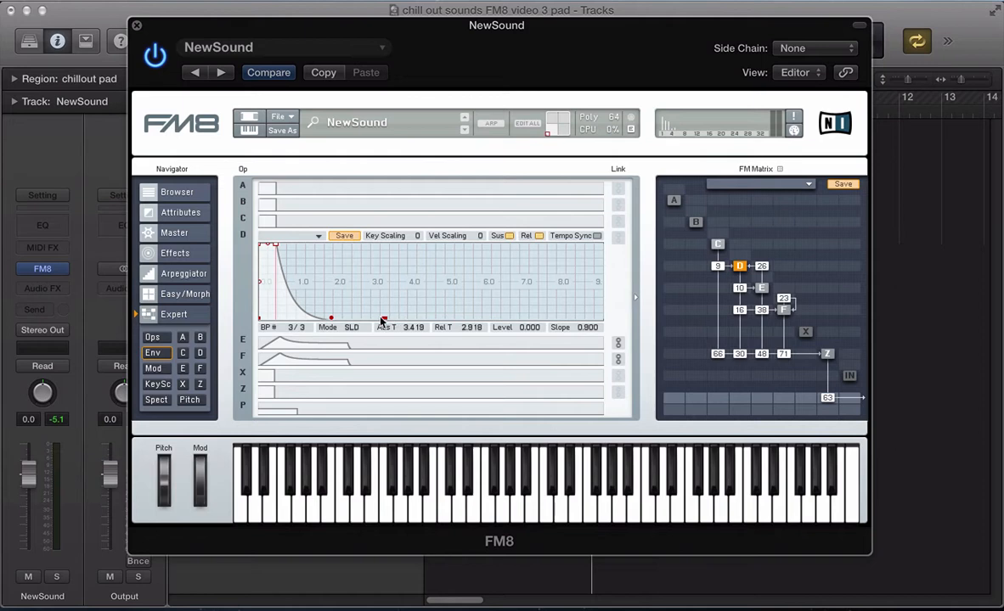
left_click_drag(363, 293, 488, 328)
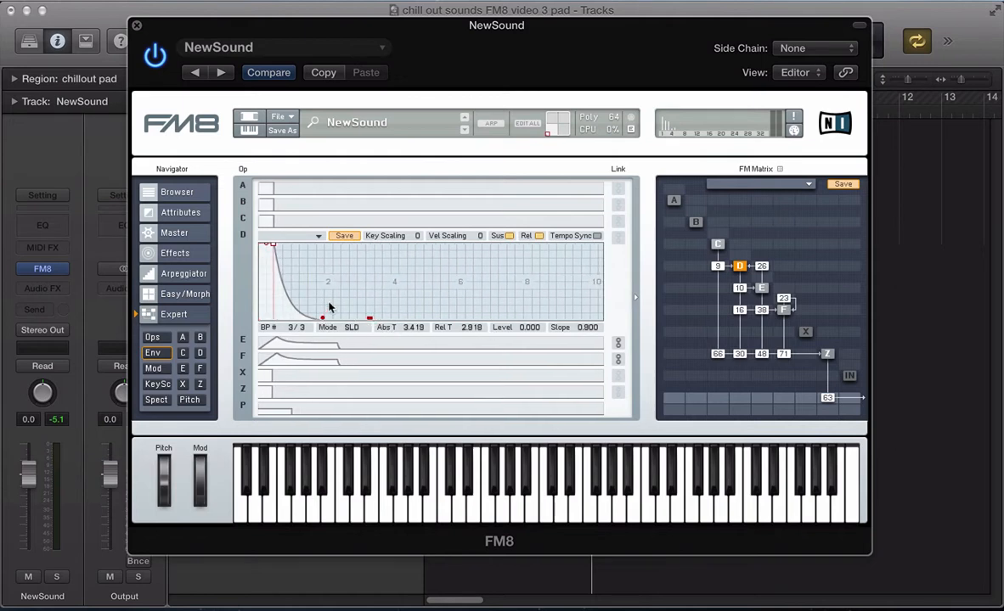
left_click_drag(330, 307, 512, 321)
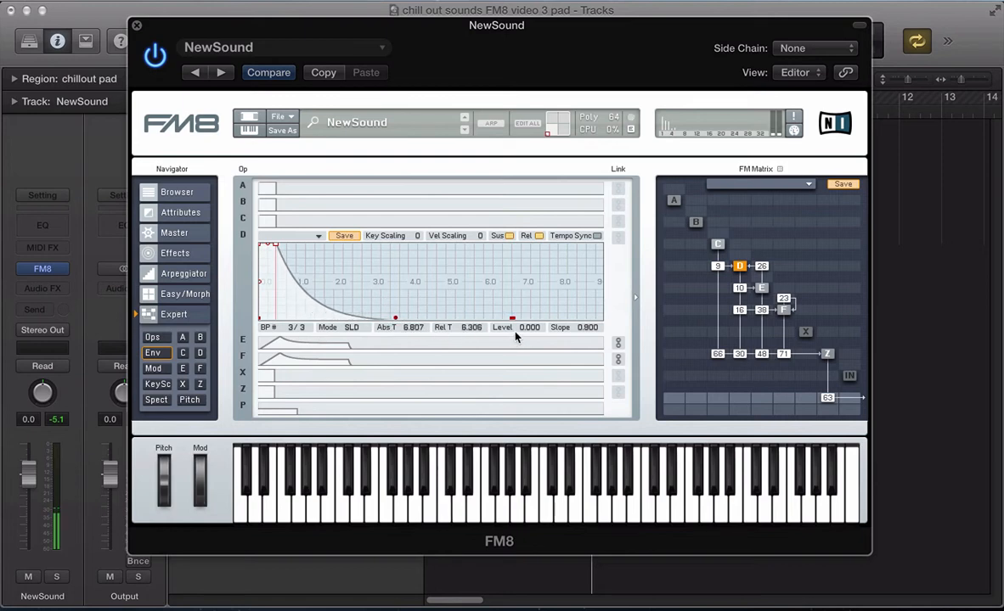
Give operator C's envelope a slow attack of about 5.4 and a long release of about 26.4.
left_click(309, 220)
left_click_drag(260, 231, 450, 227)
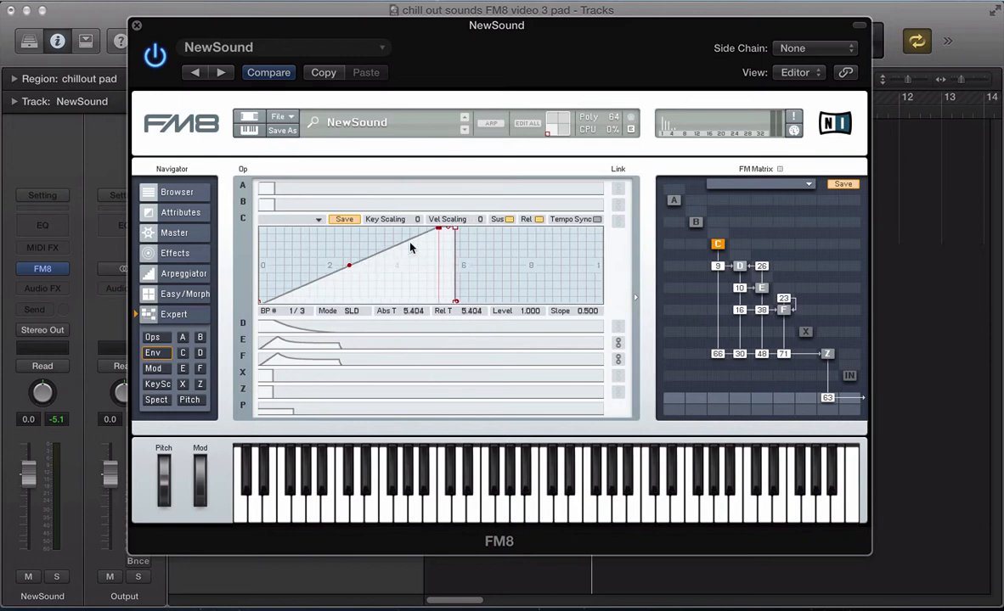
mouse_move(447, 304)
left_mouse_down()
mouse_move(519, 307)
mouse_move(414, 308)
mouse_move(538, 324)
mouse_move(466, 297)
mouse_move(600, 307)
mouse_move(507, 311)
left_mouse_up()
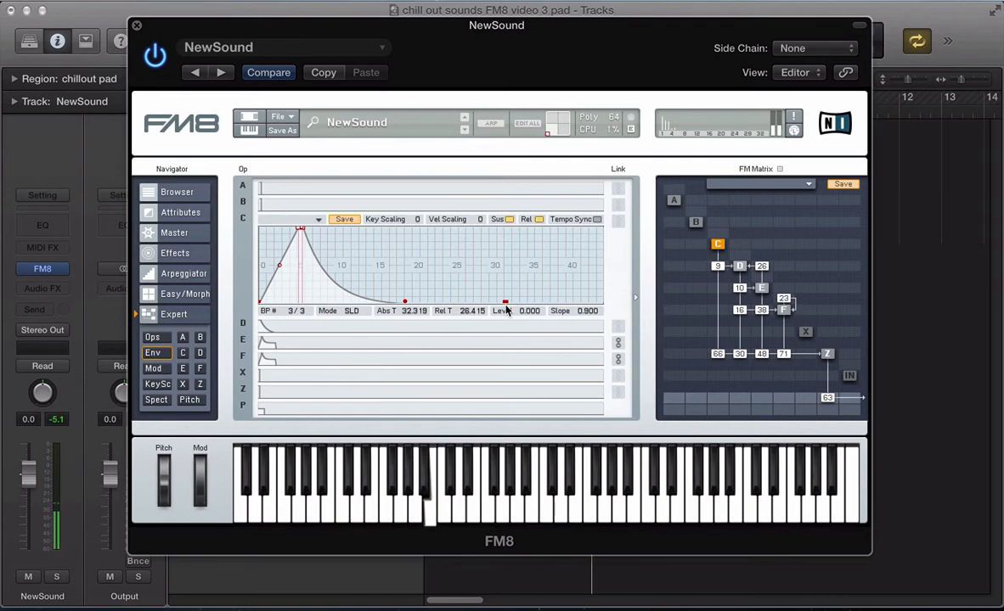
Set filter Z's cutoff to 73 and its envelope amount to 40, with the filter envelope in view.
left_click(201, 385)
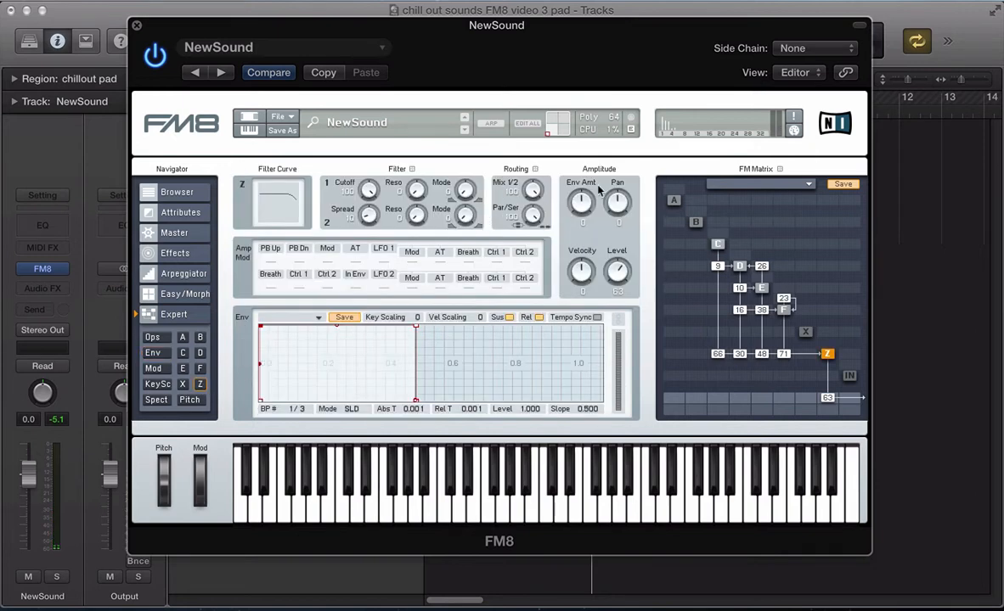
left_click_drag(367, 189, 367, 215)
left_click_drag(421, 193, 417, 190)
left_click_drag(584, 210, 591, 189)
left_click_drag(311, 351, 329, 393)
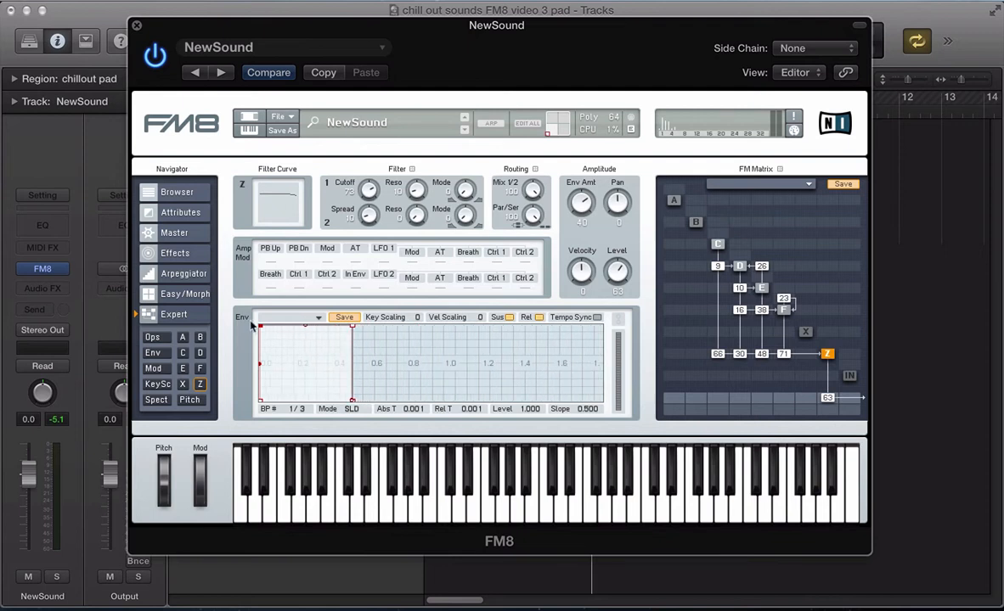
Shape filter Z's envelope with an attack of about 0.32 and a decay of about 0.74 to level 0.
left_click_drag(261, 330, 318, 325)
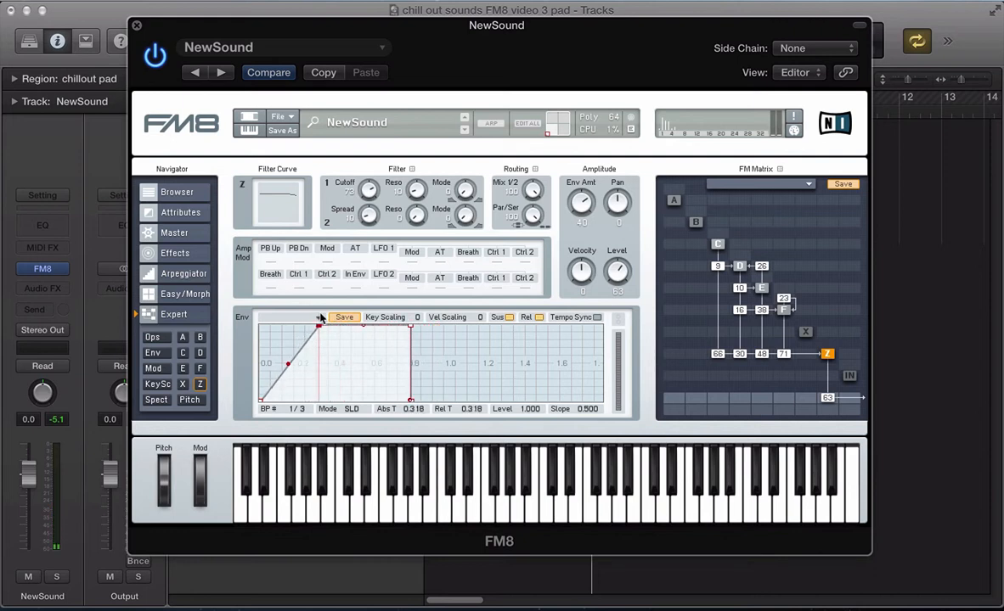
left_click_drag(410, 402, 447, 403)
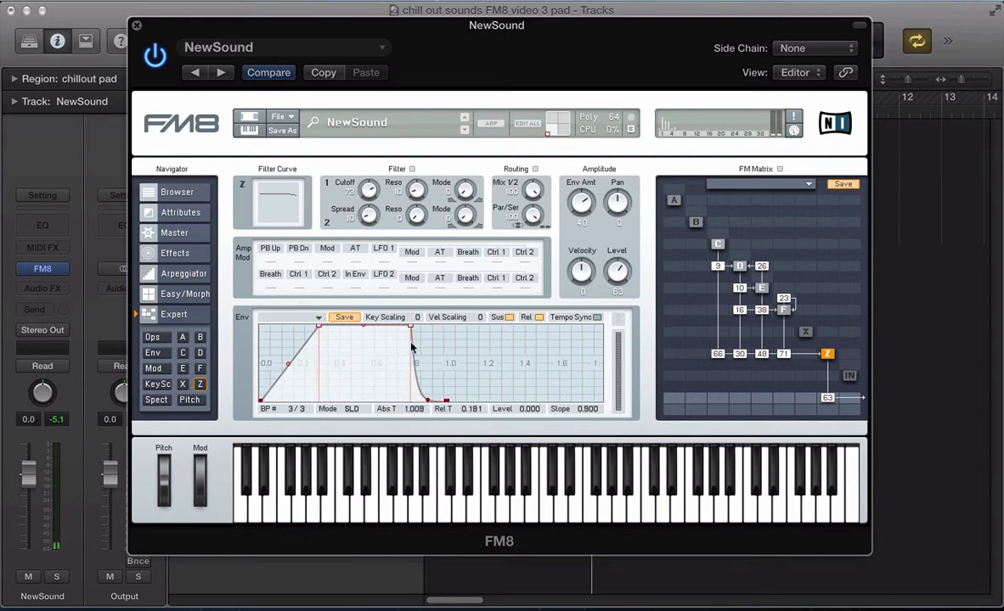
left_click_drag(412, 329, 456, 422)
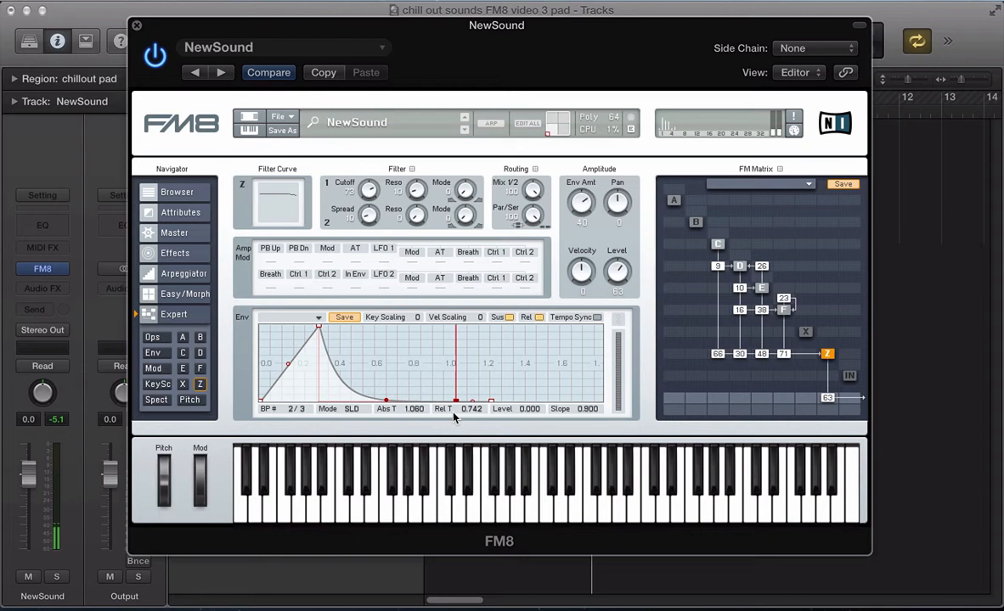
Set the master unison to 2 voices with a detune of 53 and a pan of 100.
left_click(187, 238)
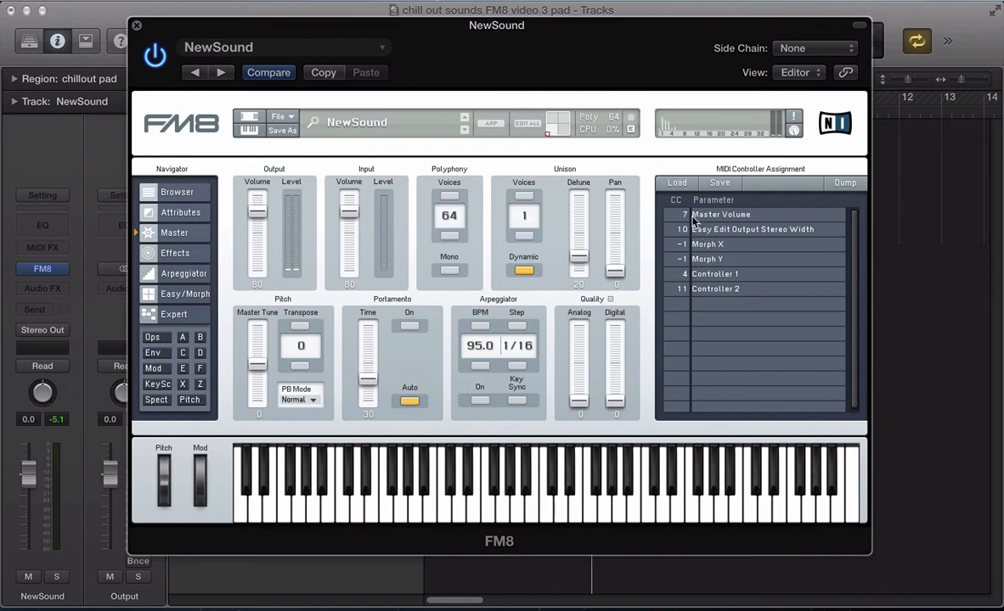
left_click(523, 196)
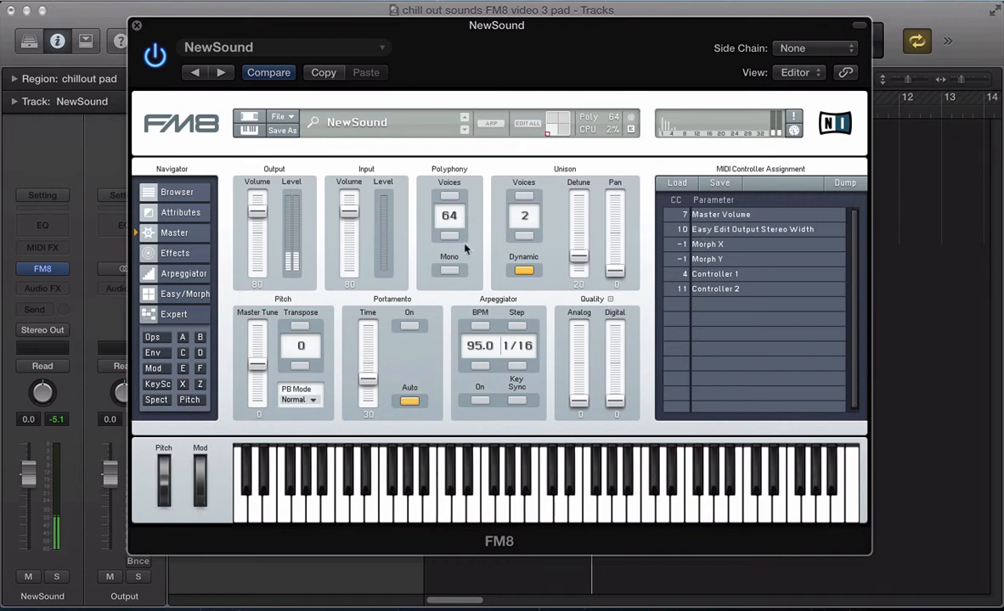
left_click_drag(577, 259, 585, 228)
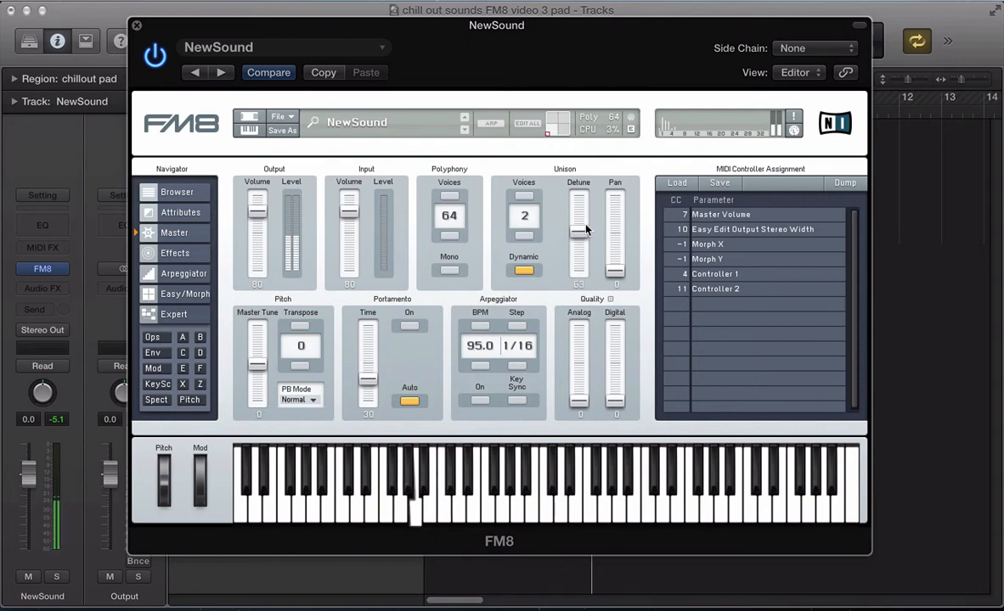
left_click_drag(615, 270, 615, 161)
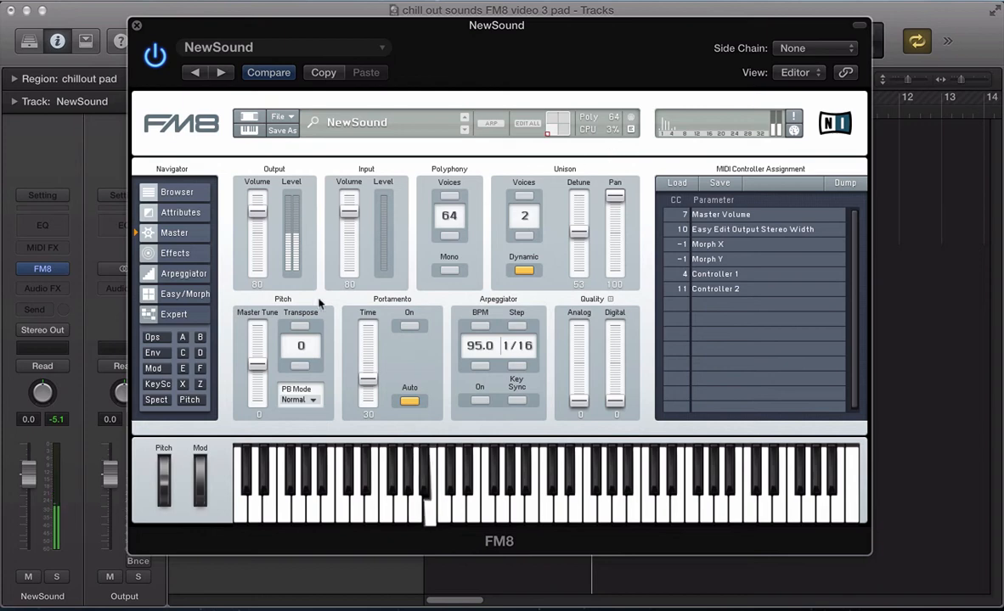
Add some LFO vibrato with the Easy/Morph controls, apply it to the sound and show it in the modulation matrix.
left_click(154, 367)
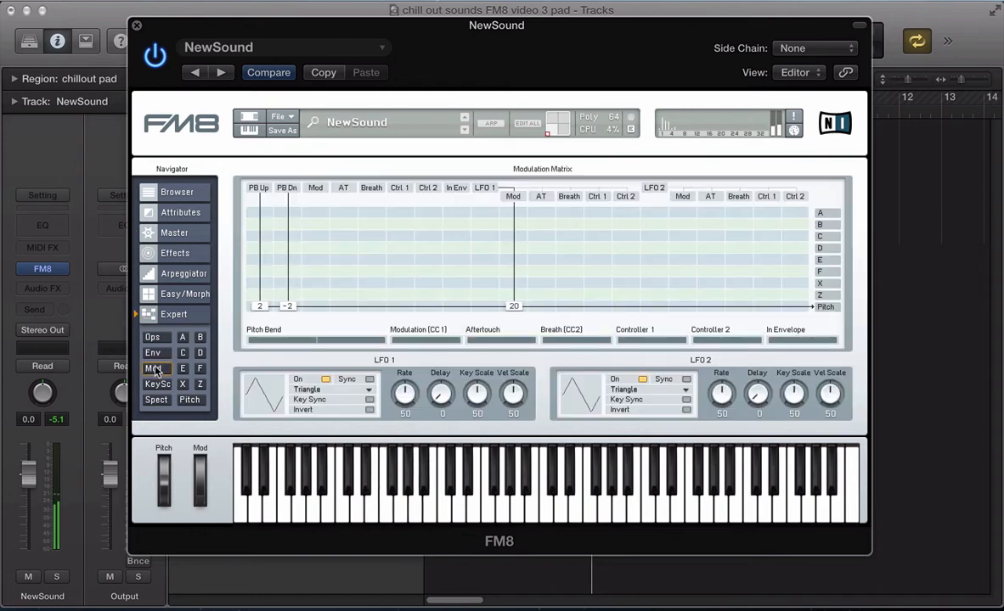
left_click(153, 291)
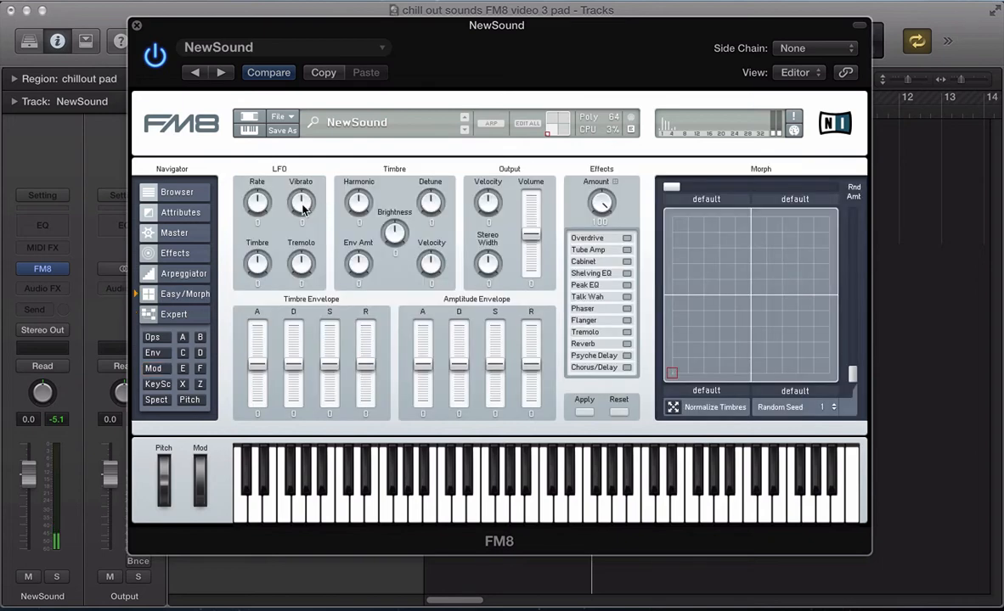
left_click_drag(302, 208, 304, 202)
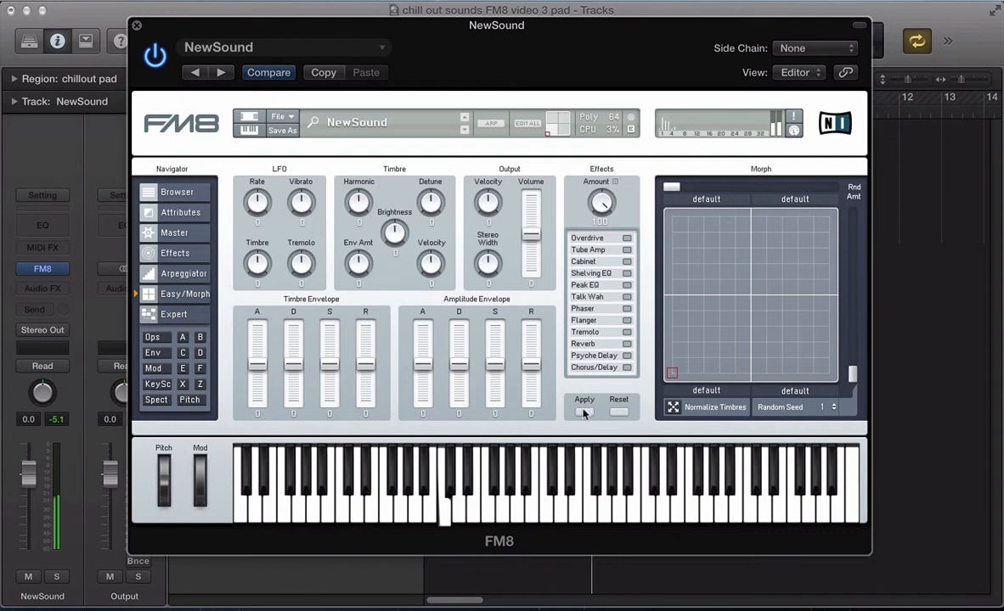
left_click(157, 369)
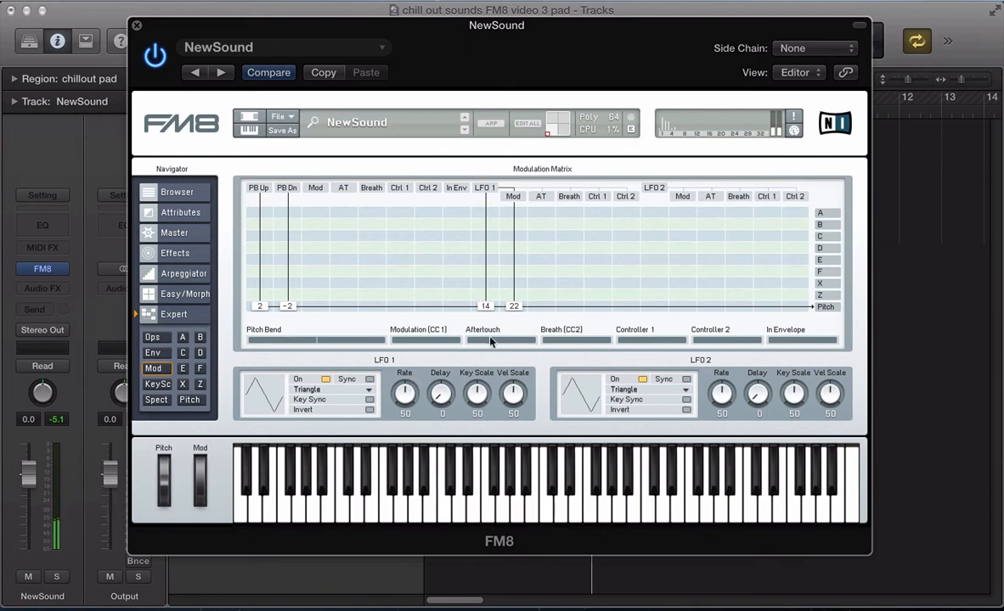
Shorten the release of operator C's envelope to about 10.9.
left_click(158, 352)
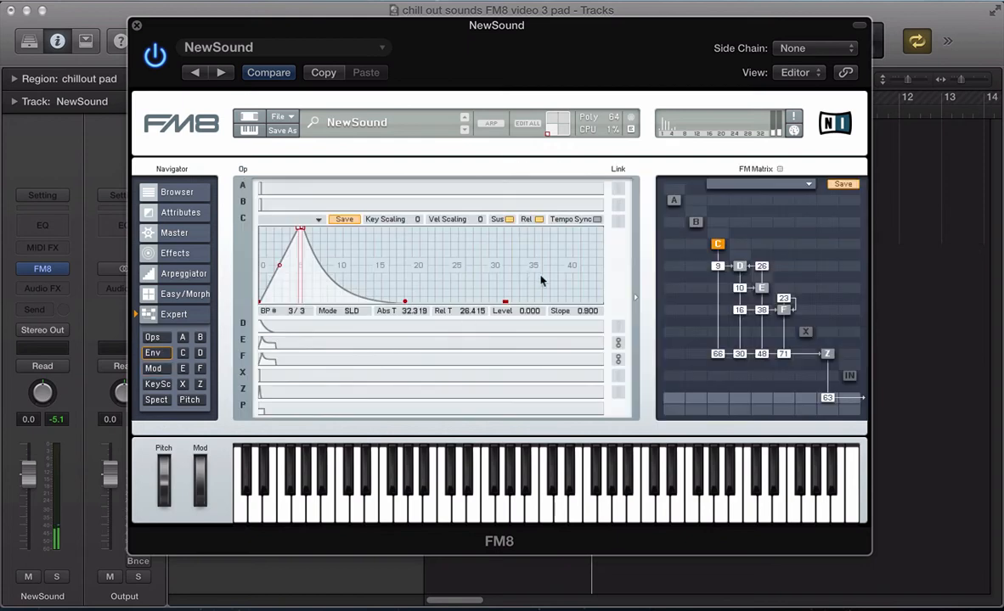
left_click(436, 327)
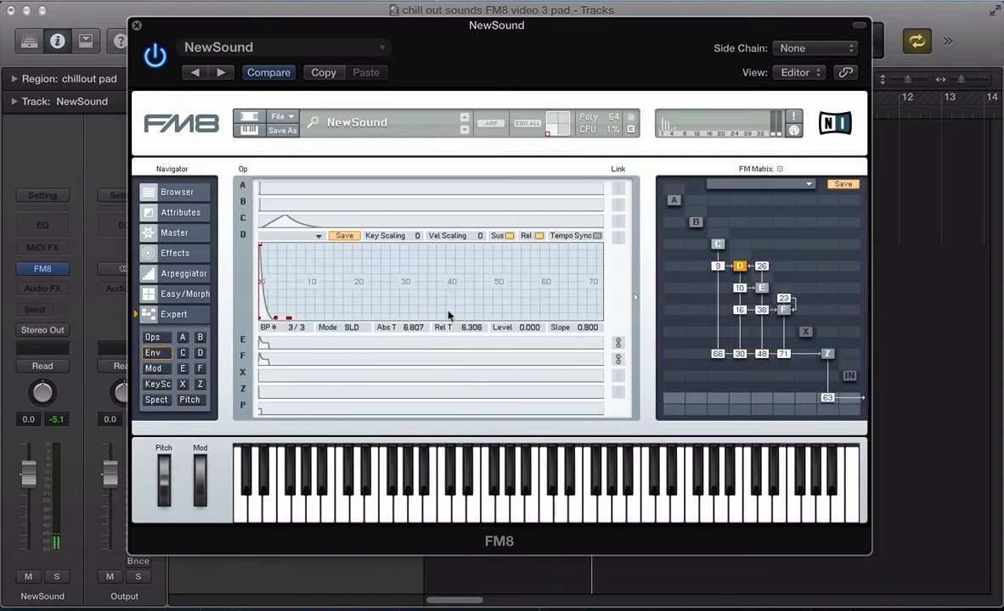
left_click(356, 219)
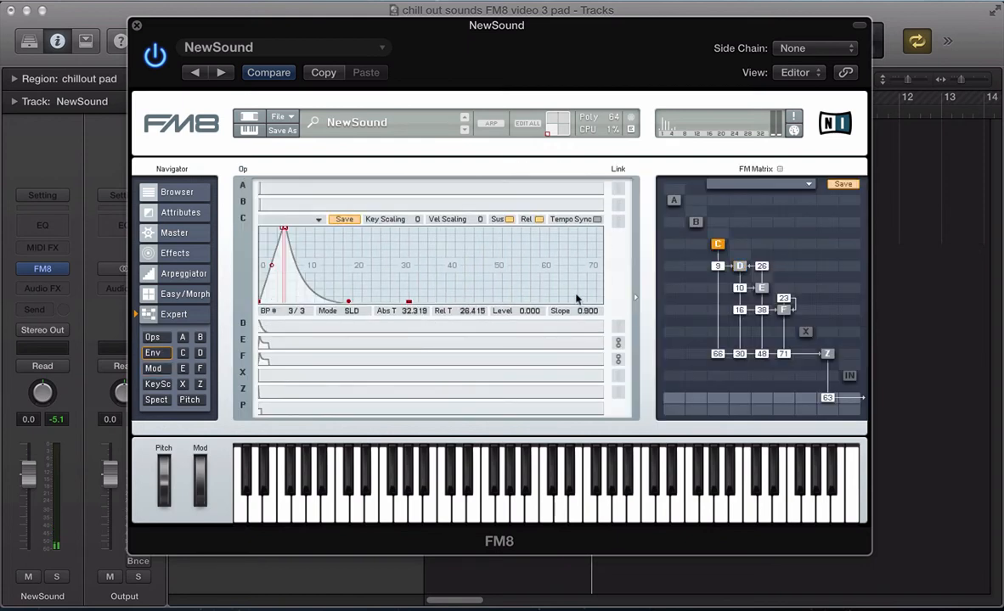
left_click_drag(408, 301, 321, 306)
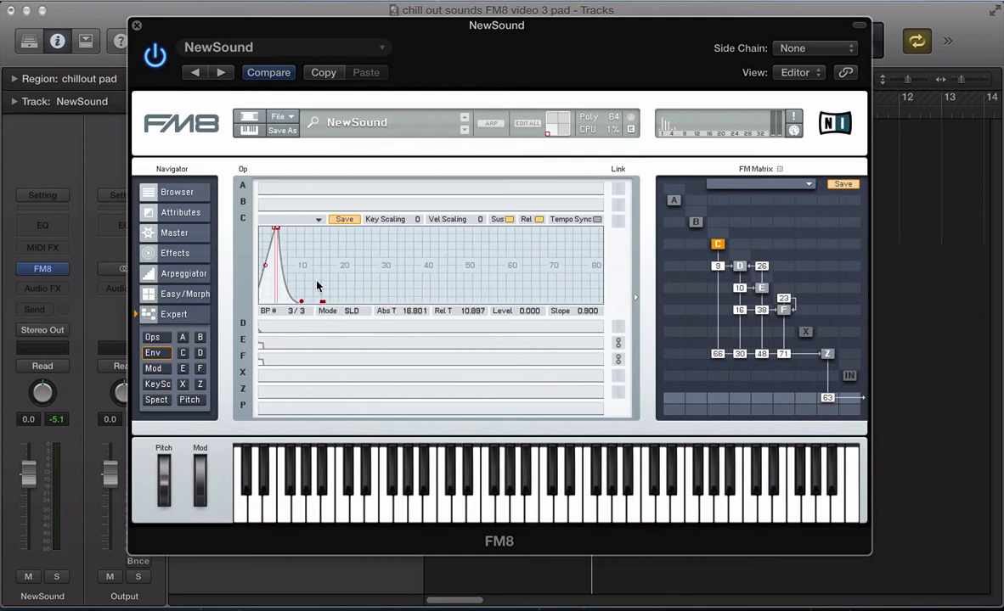
left_click(310, 333)
Raise the rate of LFO 1 to 77.
left_click(152, 337)
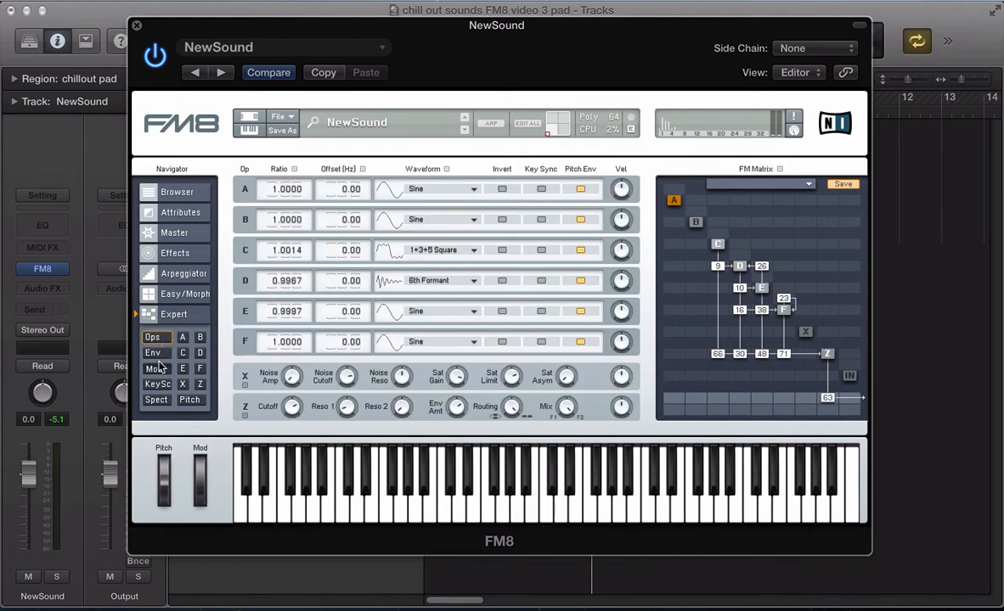
left_click(153, 368)
left_click_drag(405, 392, 403, 365)
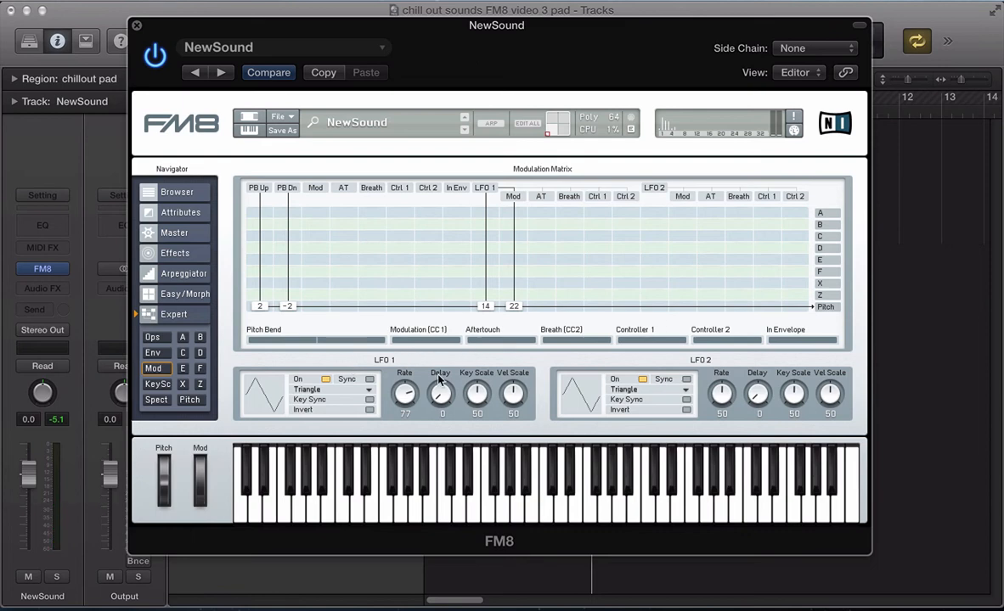
Enable the Shelving EQ effect and lower its low shelf to cut the pad's low frequencies.
left_click(144, 312)
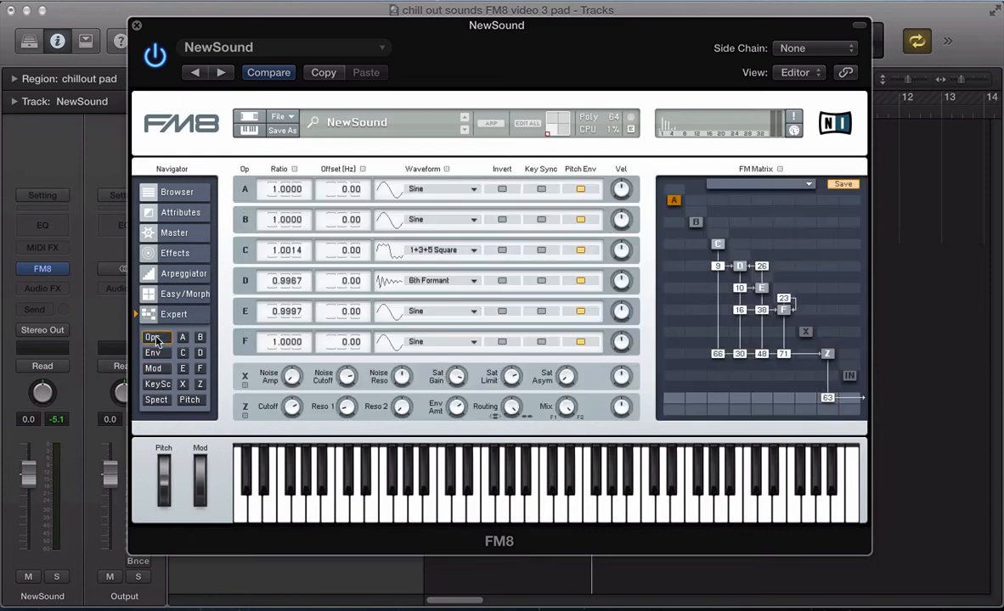
left_click(173, 252)
left_click(165, 229)
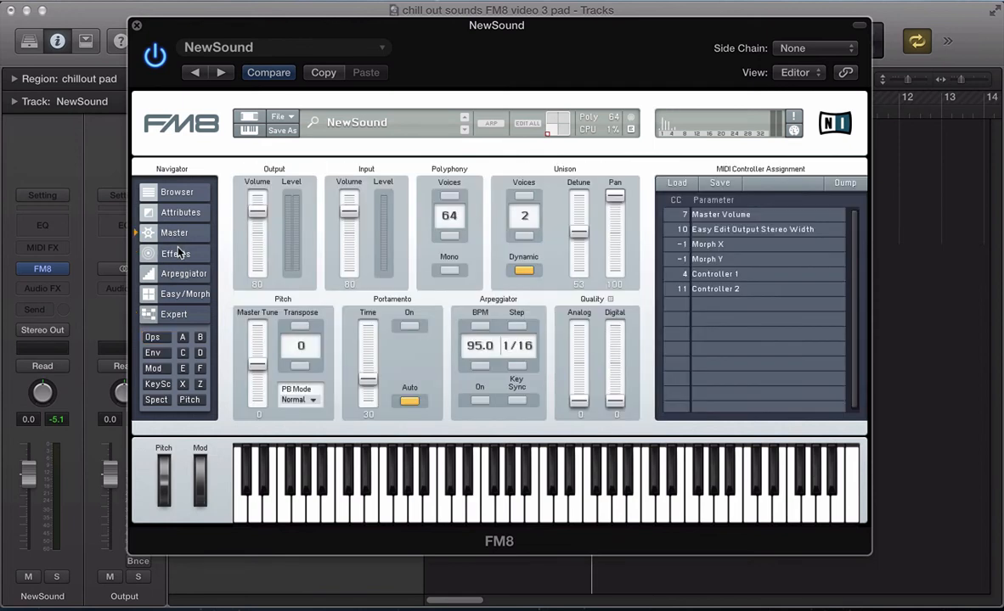
left_click(174, 253)
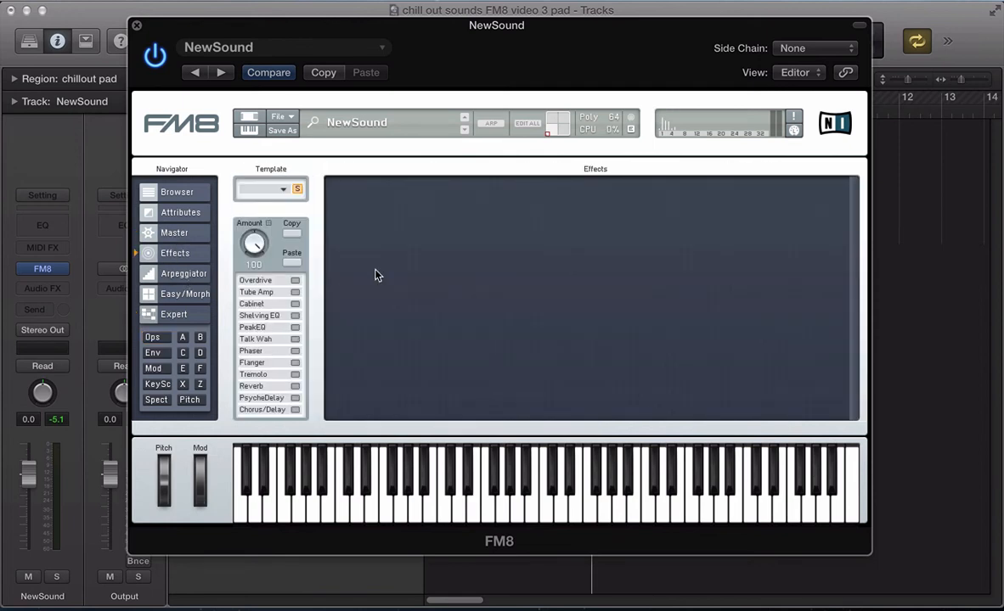
left_click(295, 316)
left_click_drag(505, 209, 460, 221)
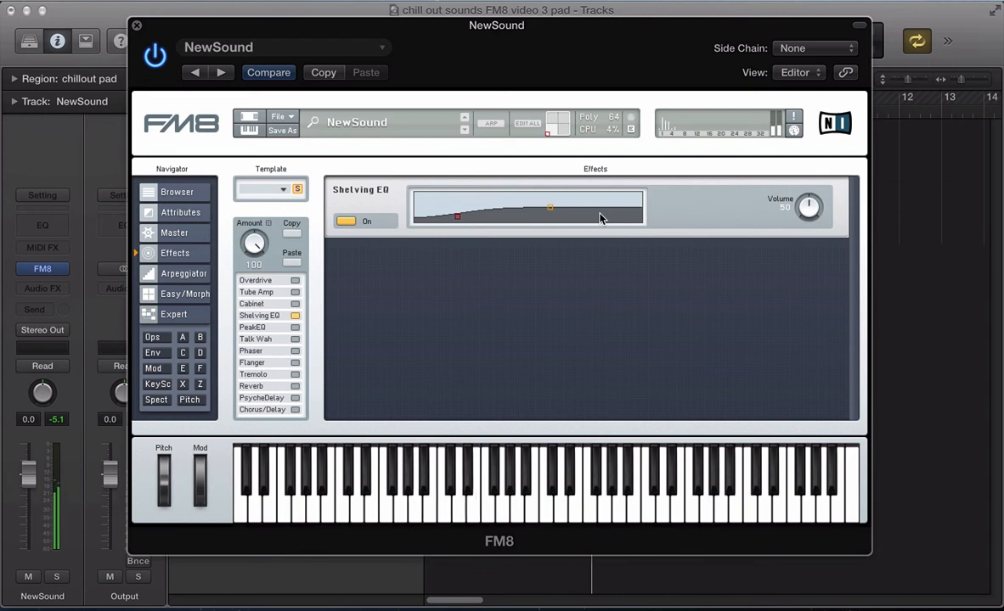
Show the chillout pad region's notes in the Piano Roll, start playback and bring the FM8 window back.
key("v")
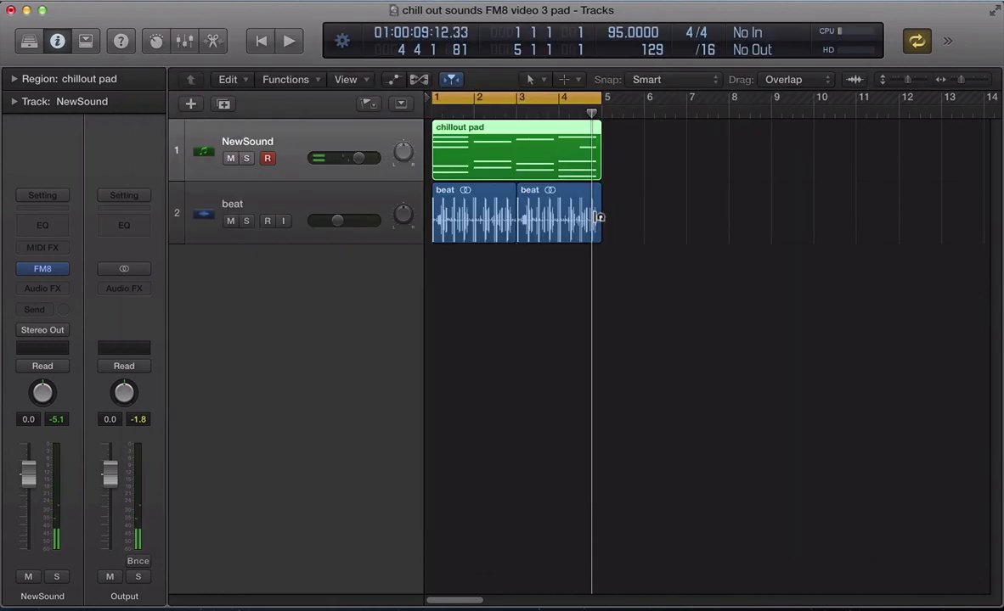
key("p")
key("space")
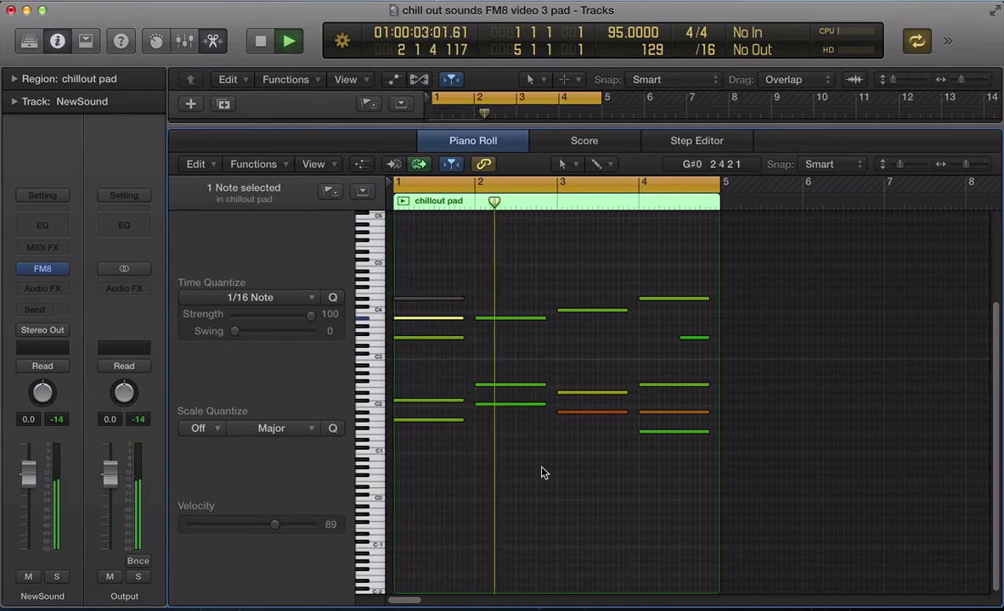
key("v")
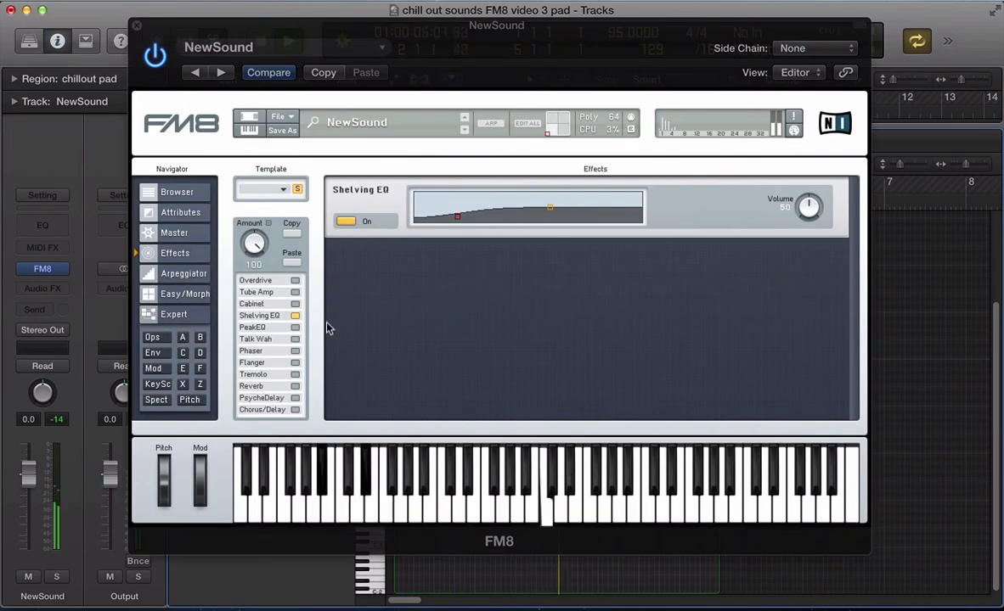
Enable Reverb with time 30, bright 75, treble 69 and dry/wet 63, and add Chorus/Delay with a reduced dry/wet.
left_click(292, 386)
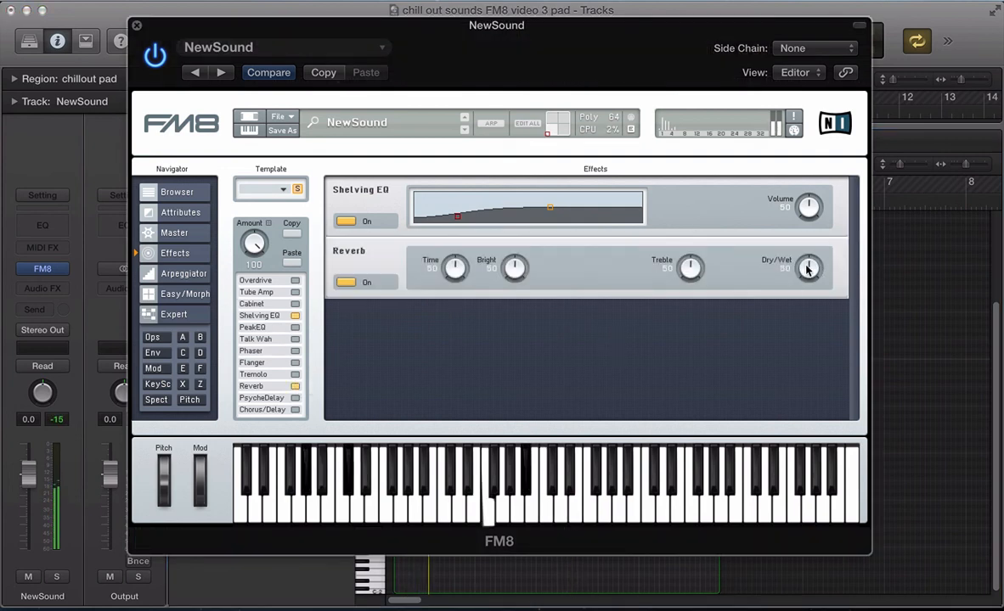
left_click_drag(807, 269, 807, 256)
left_click_drag(690, 268, 688, 253)
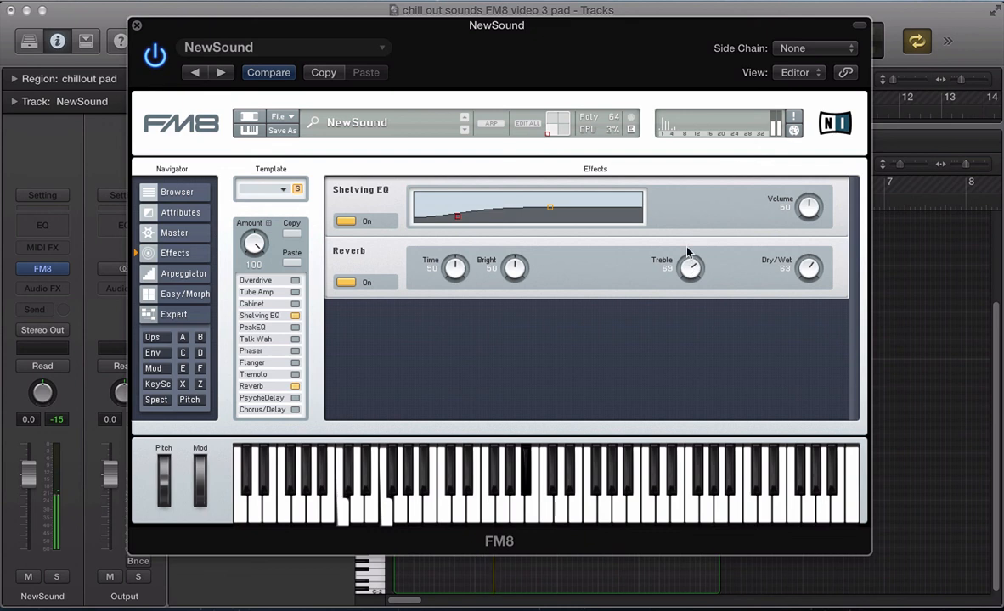
left_click_drag(513, 275, 450, 283)
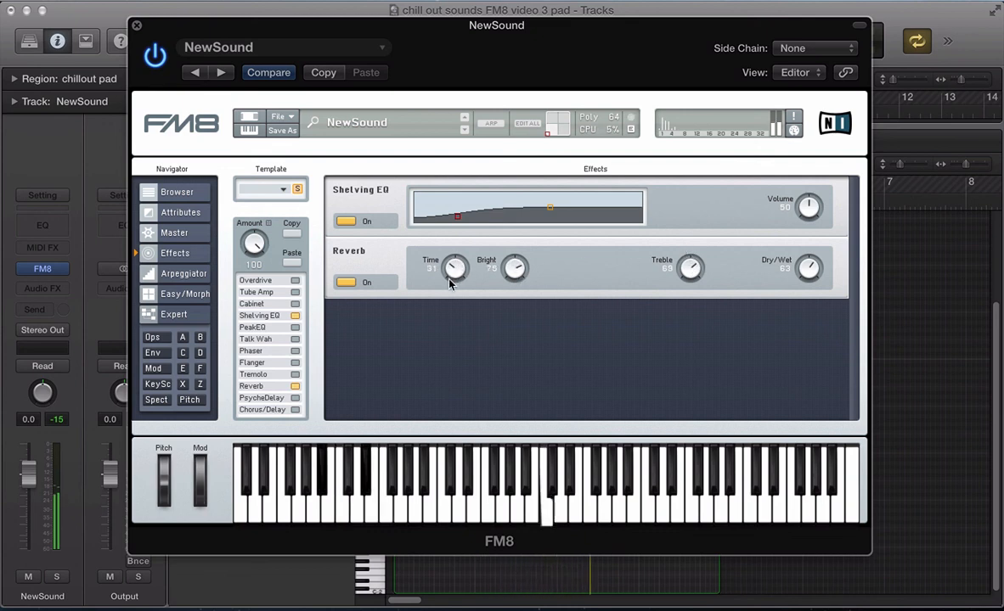
left_click(284, 412)
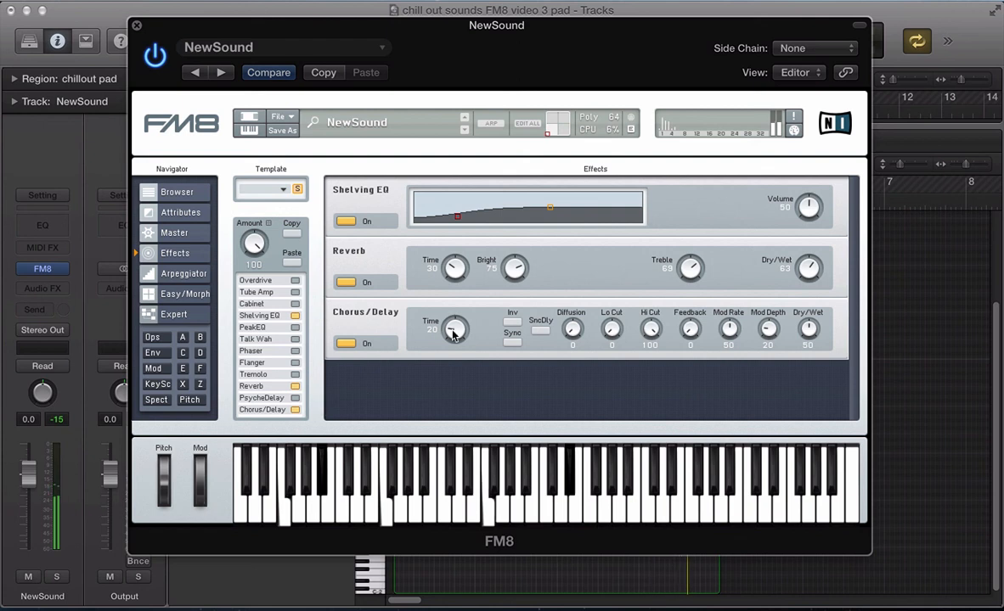
left_click_drag(809, 329, 801, 338)
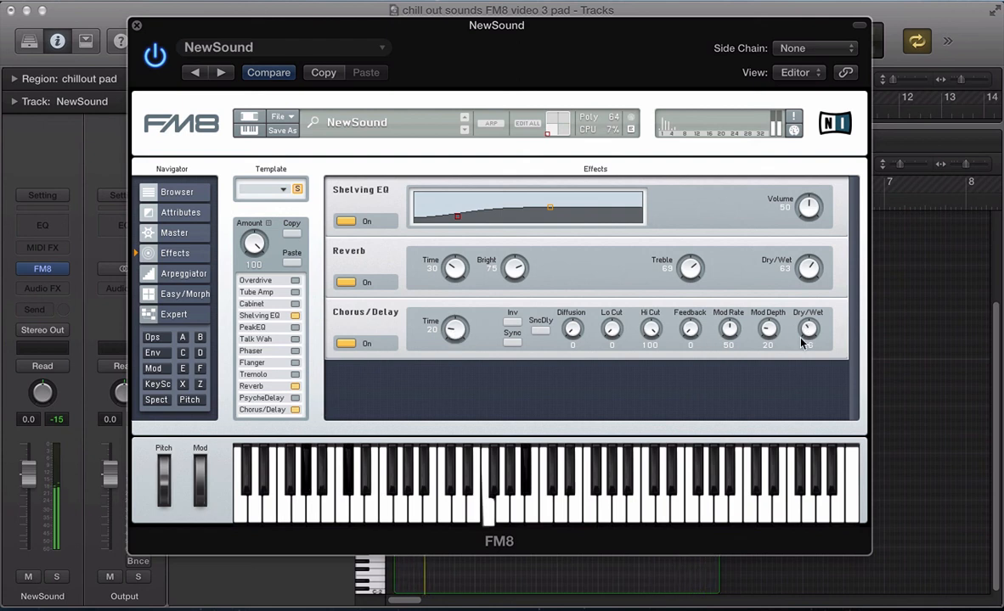
Set filter Z's cutoff to 64 and envelope amount to 67, and raise the NewSound track's volume to +1.0.
left_click(200, 384)
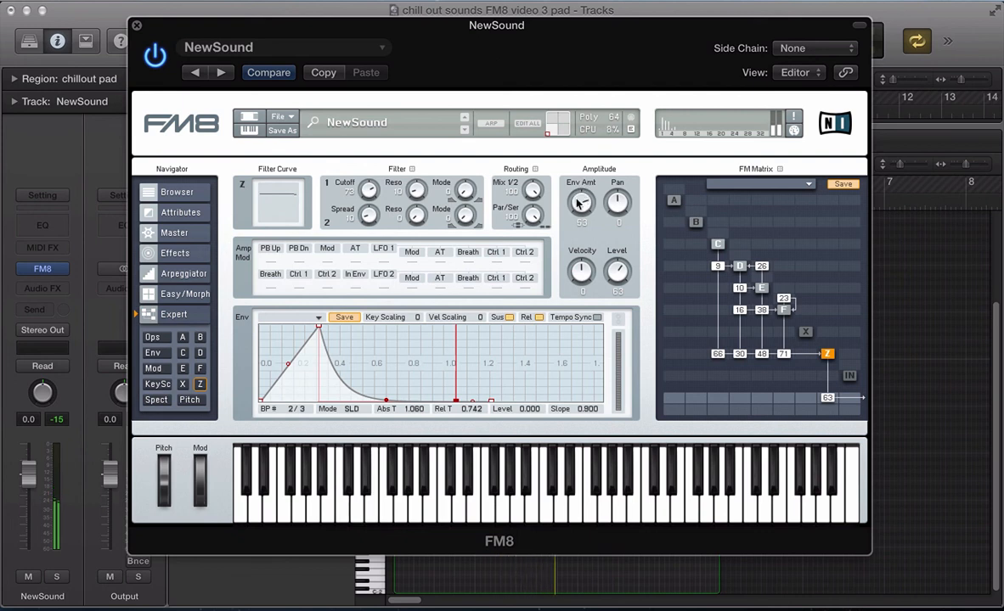
left_click_drag(577, 203, 579, 196)
mouse_move(367, 187)
left_mouse_down()
mouse_move(365, 227)
mouse_move(365, 194)
left_mouse_up()
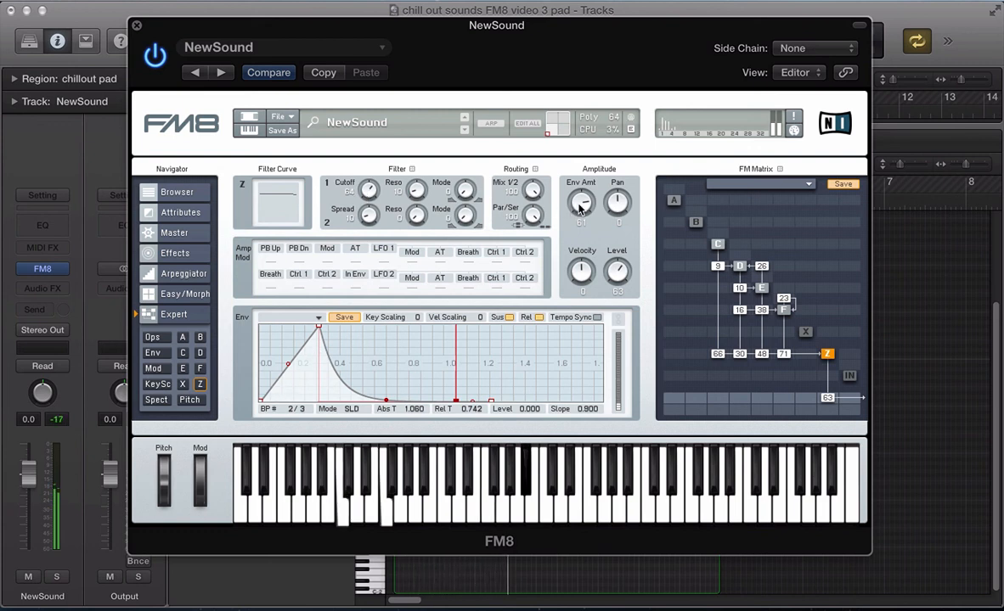
left_click_drag(579, 209, 579, 203)
left_click_drag(30, 481, 30, 474)
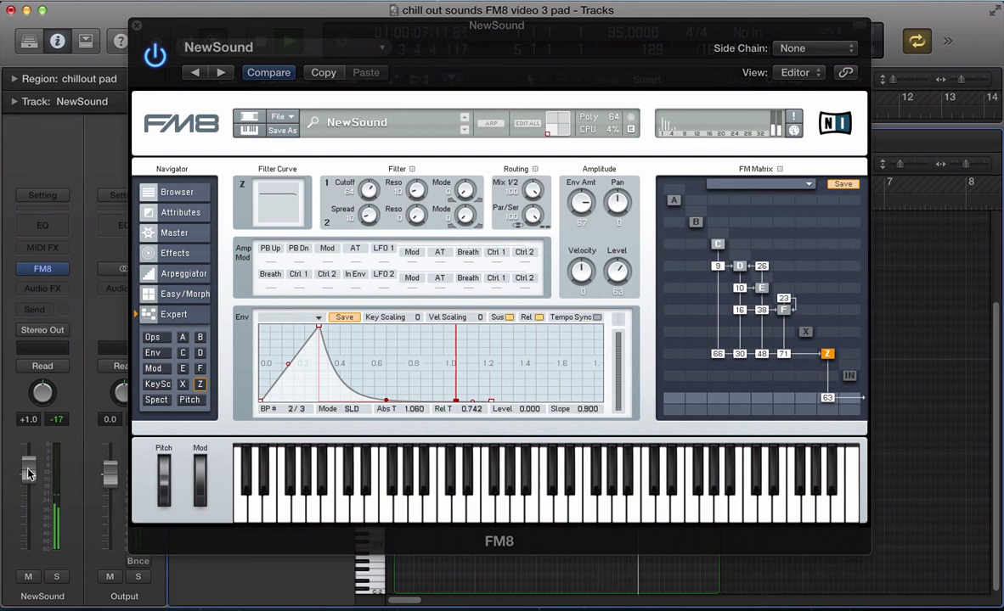